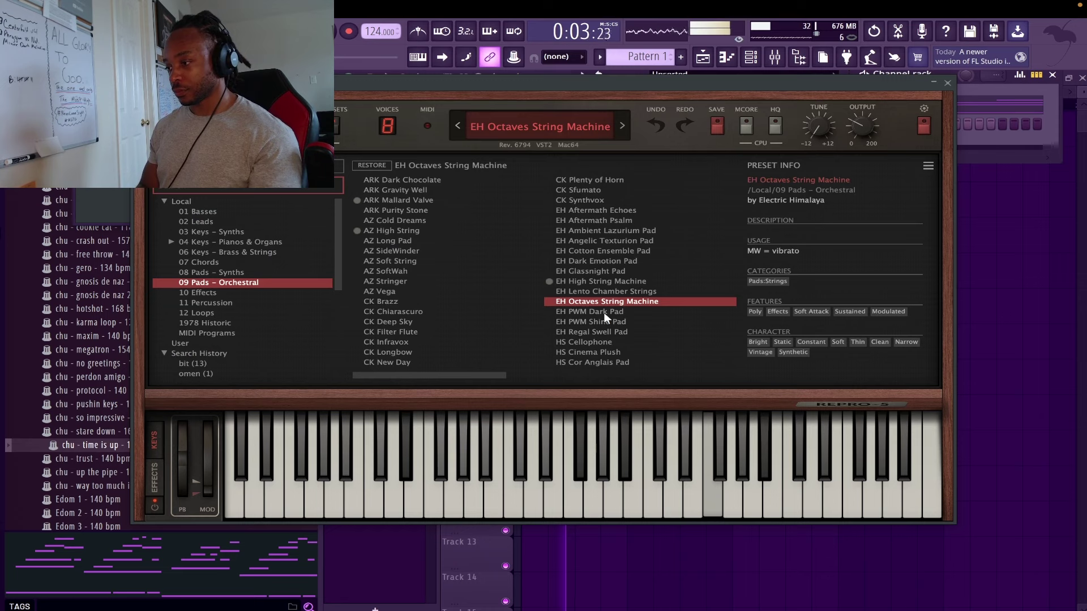
- Load the EH PWM Dark Pad preset in Repro-5 and move the Pattern 1 clip to start at bar 1
click(603, 312)
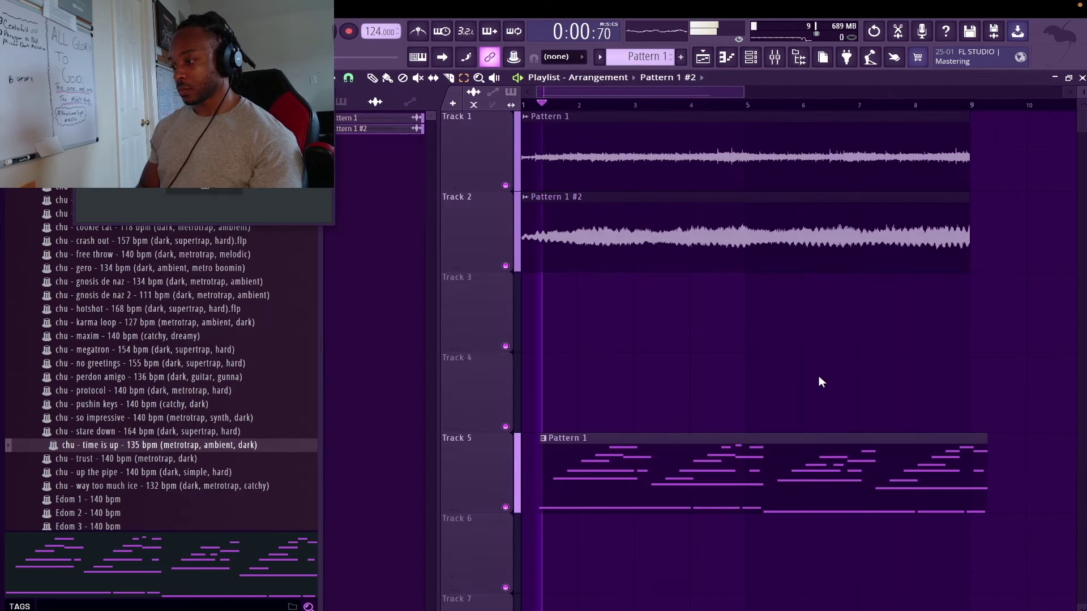
drag(764, 453, 646, 300)
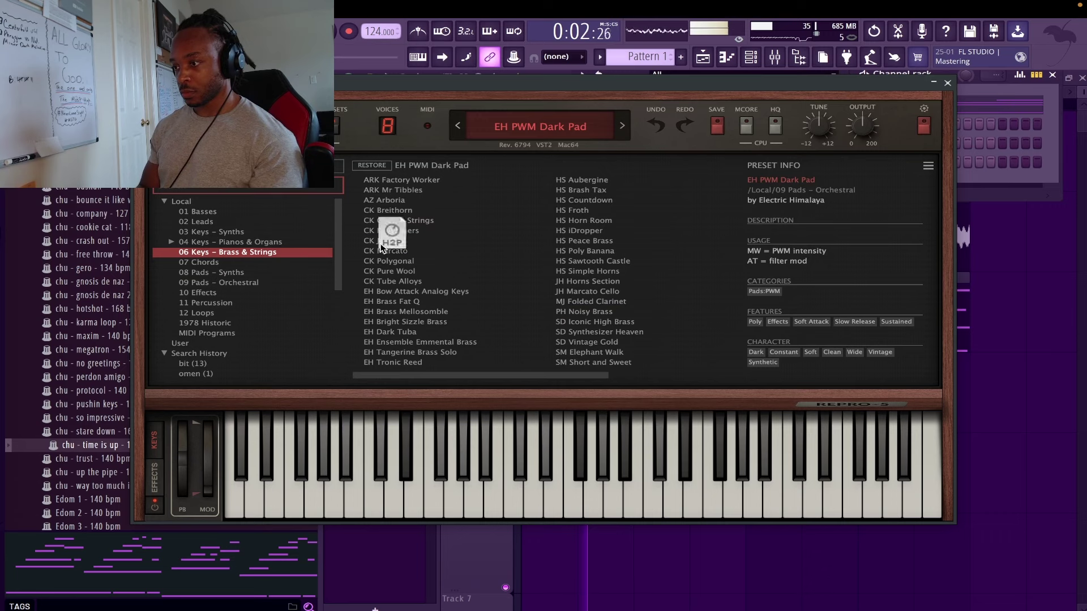
- Load the CK Jericho brass preset, adjust its output level and try the master tune at 12.00
click(383, 242)
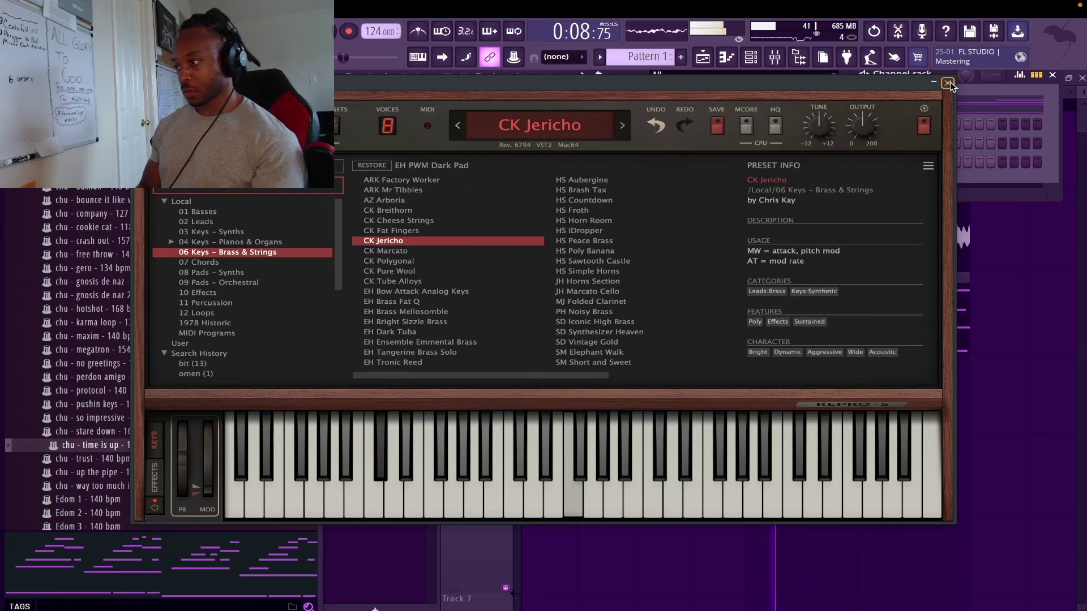
mouse_move(858, 111)
scroll(859, 112, up, 1)
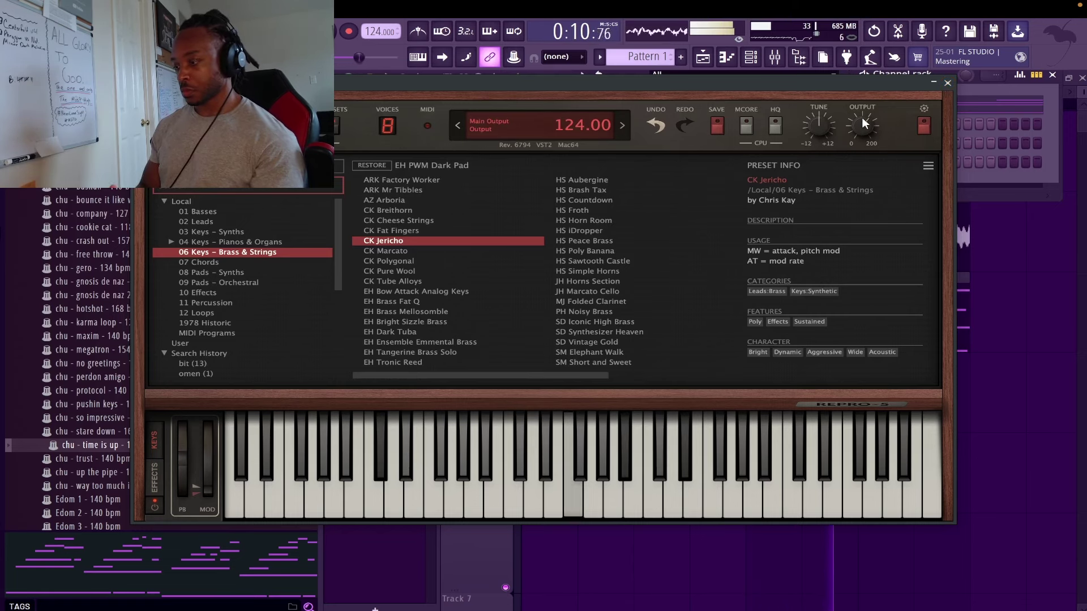
scroll(862, 117, down, 2)
mouse_move(812, 2)
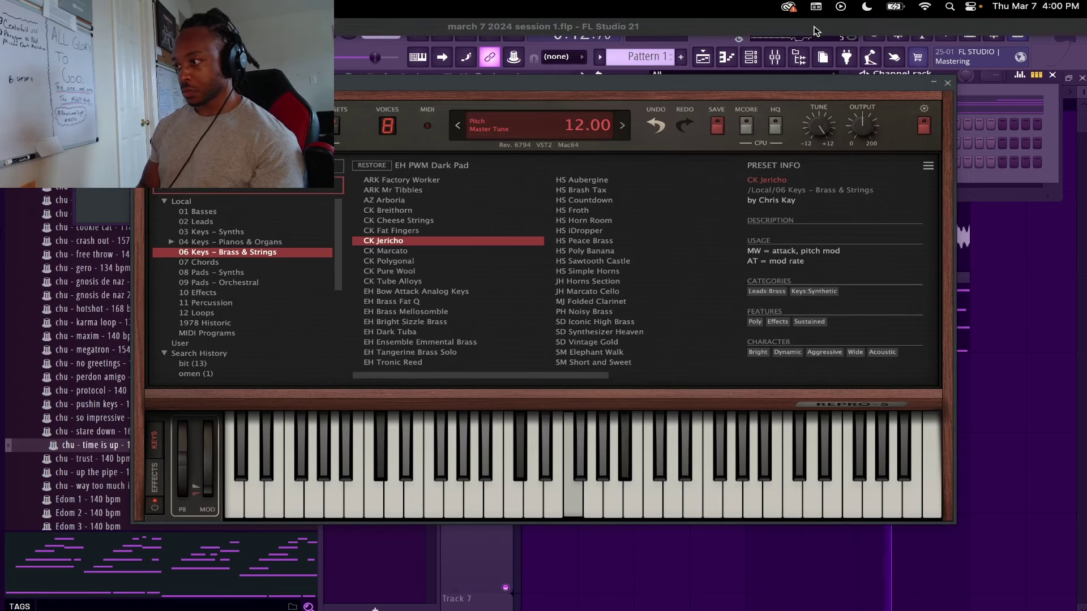
double_click(821, 123)
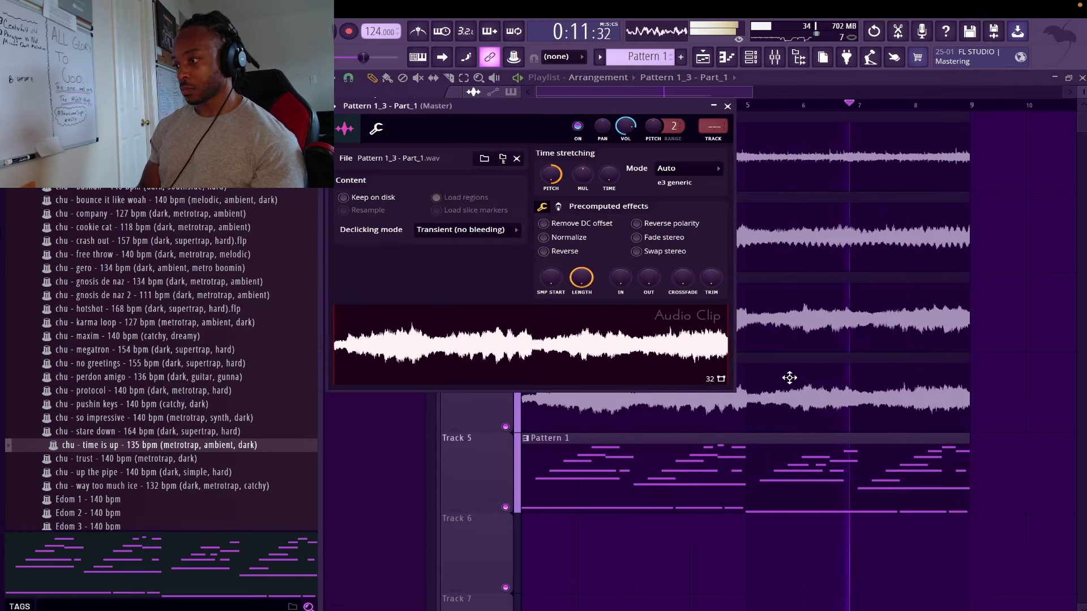
- Dismiss the audio clip settings, lower the Pattern 1_3 - Part_1 clip to -6.5 dB and move it onto Track 3
key(Escape)
scroll(746, 424, down, 6)
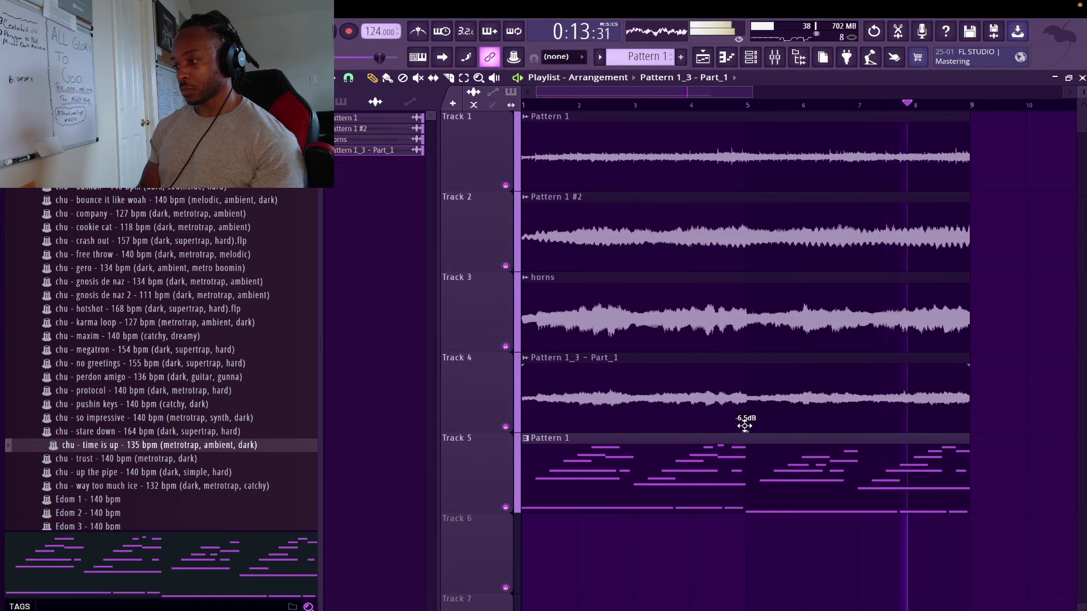
drag(745, 426, 746, 345)
- Consolidate Track 3 from the track start with the default render settings and move the Pattern 1 clip up to Track 4
right_click(498, 315)
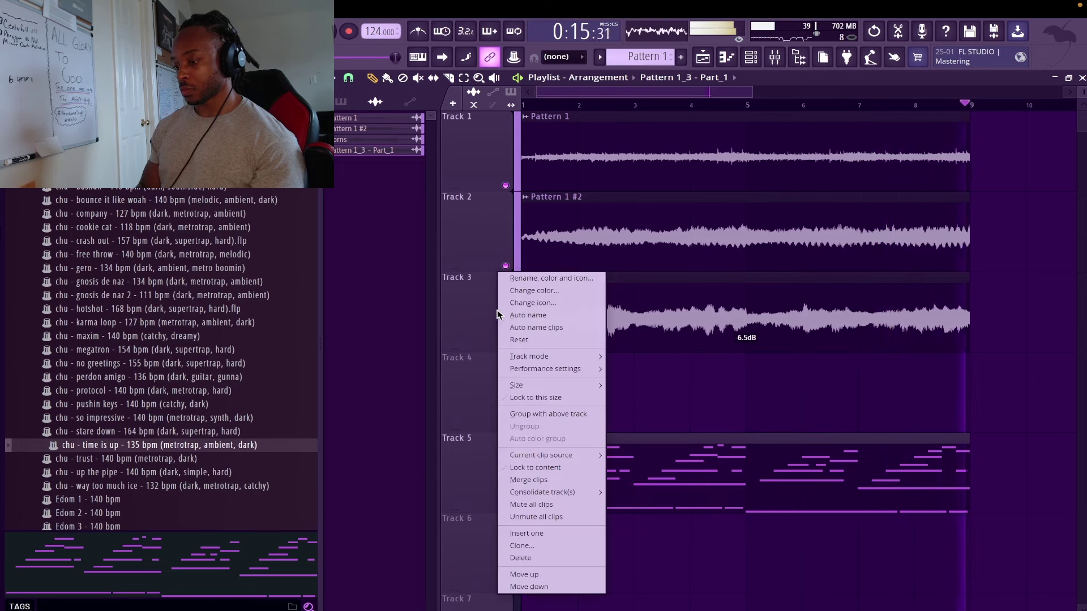
mouse_move(542, 492)
click(646, 493)
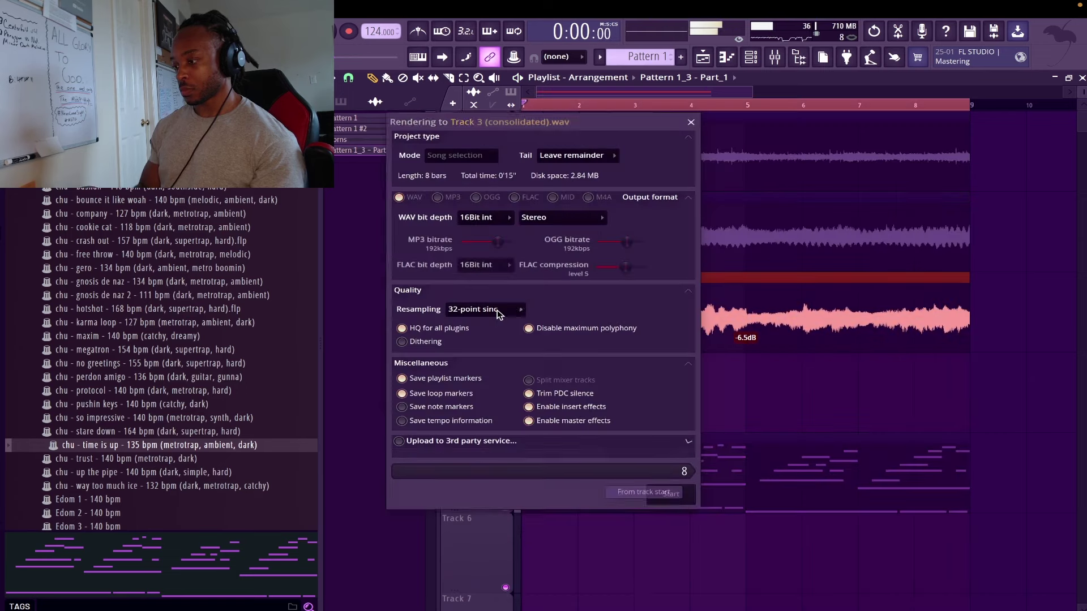
click(644, 493)
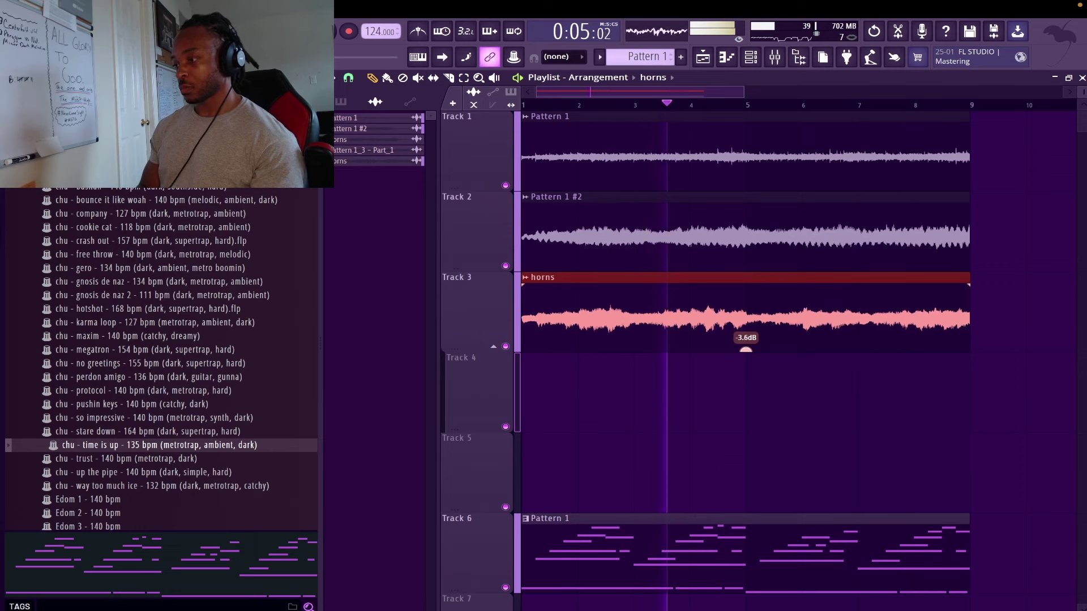
drag(688, 525, 677, 381)
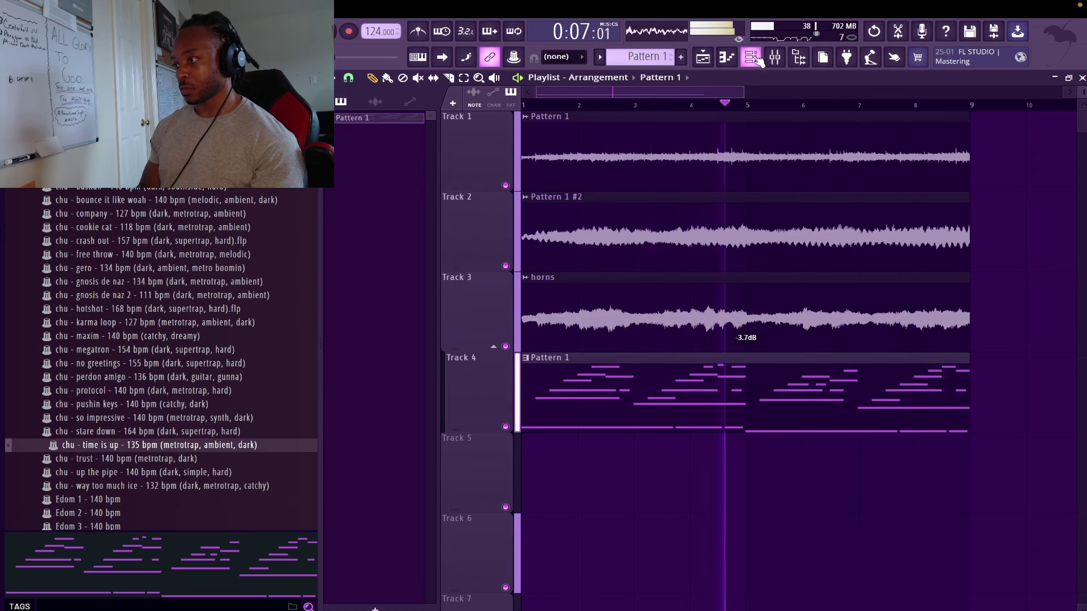
- Draw Repro-5 melody notes in the piano roll: D#6 at bars 1 and 3, F#6 at bar 4 and A#6 midway through bar 4
double_click(678, 381)
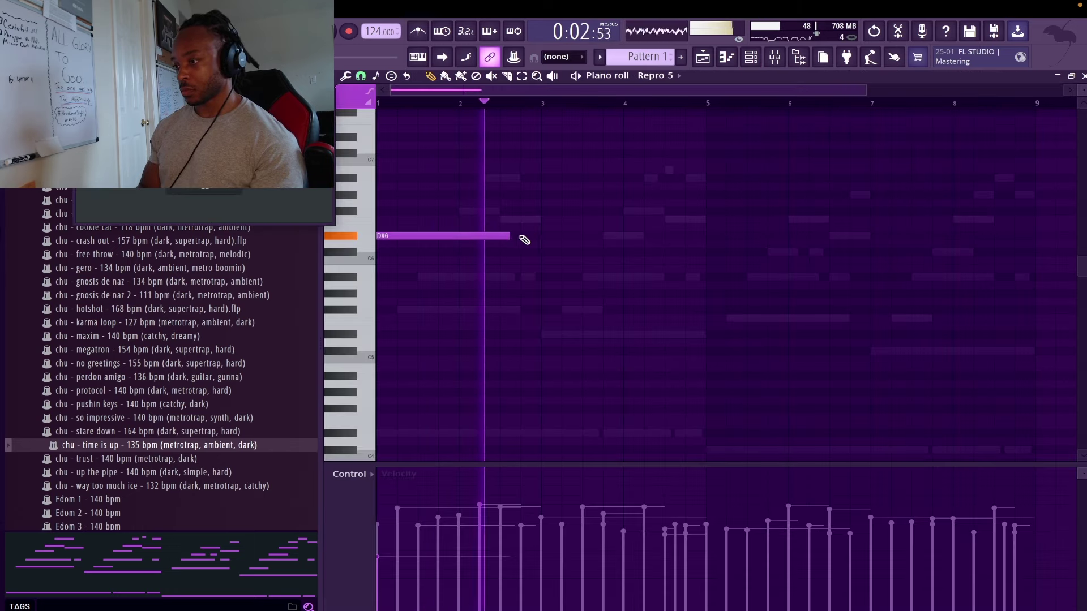
click(542, 235)
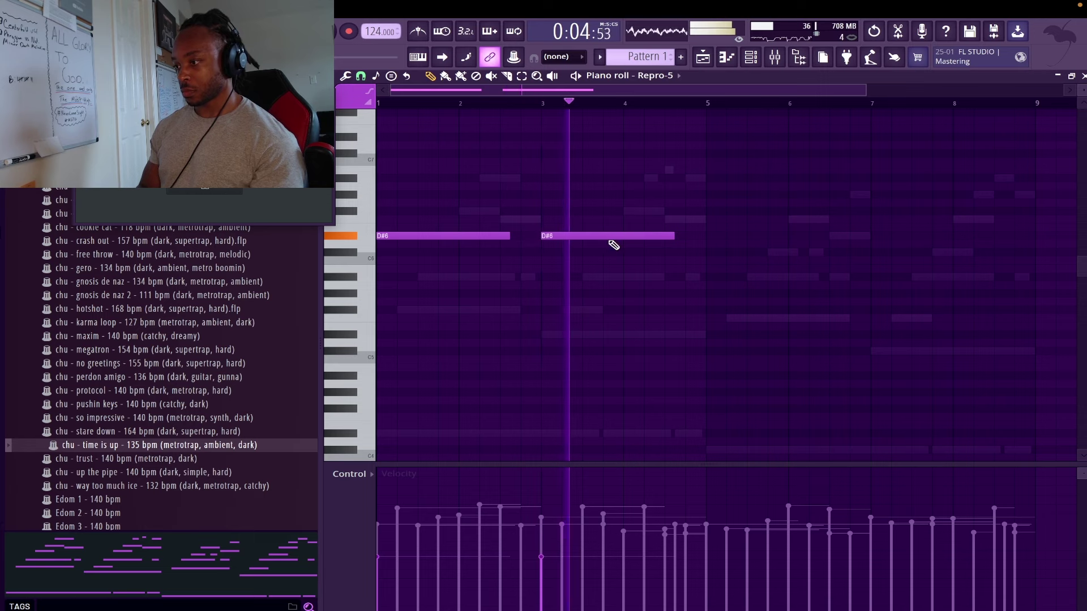
click(624, 212)
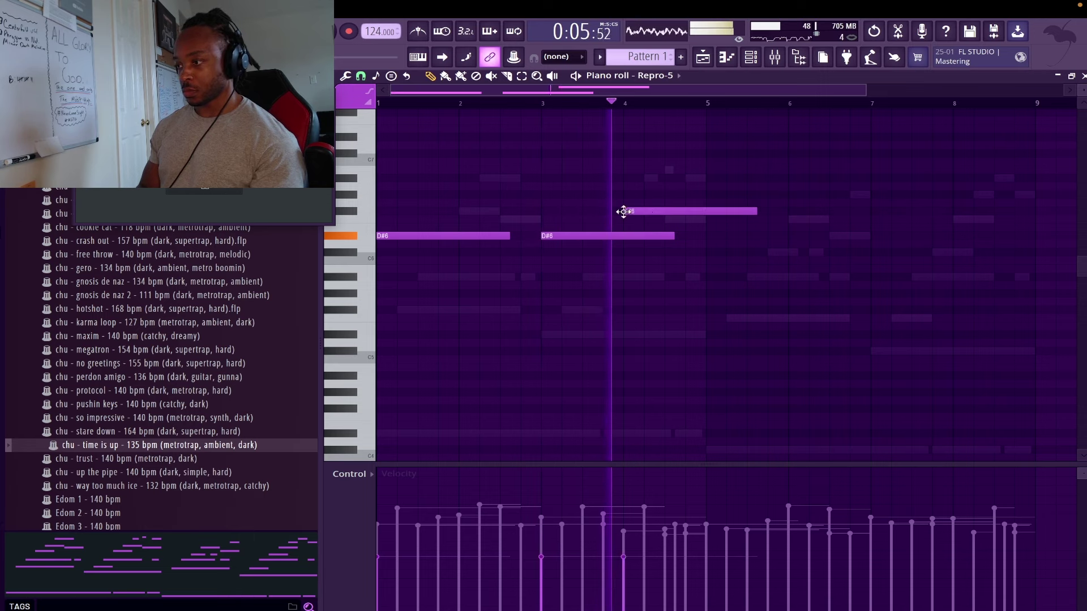
click(671, 170)
key(space)
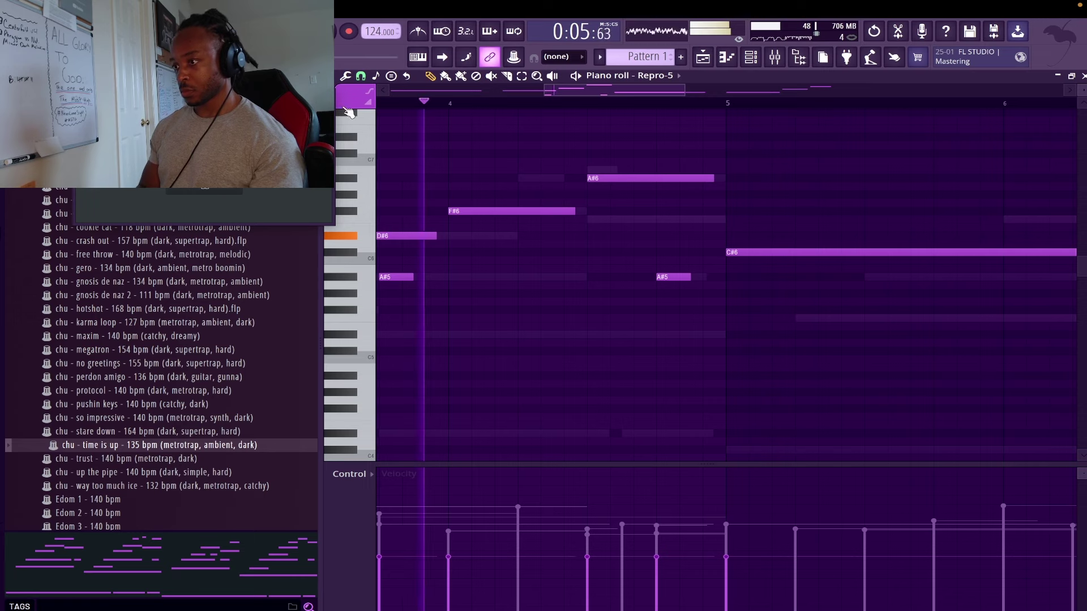
- Add a short A#5 note at the end of bar 4 and transpose it up by octaves to A#7
click(360, 75)
click(378, 222)
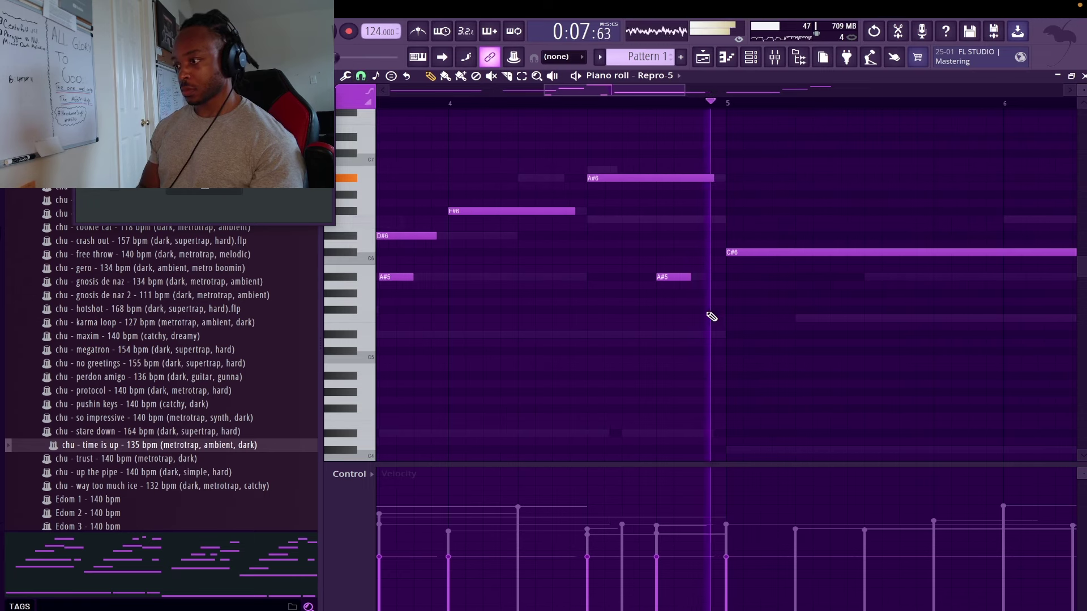
click(699, 277)
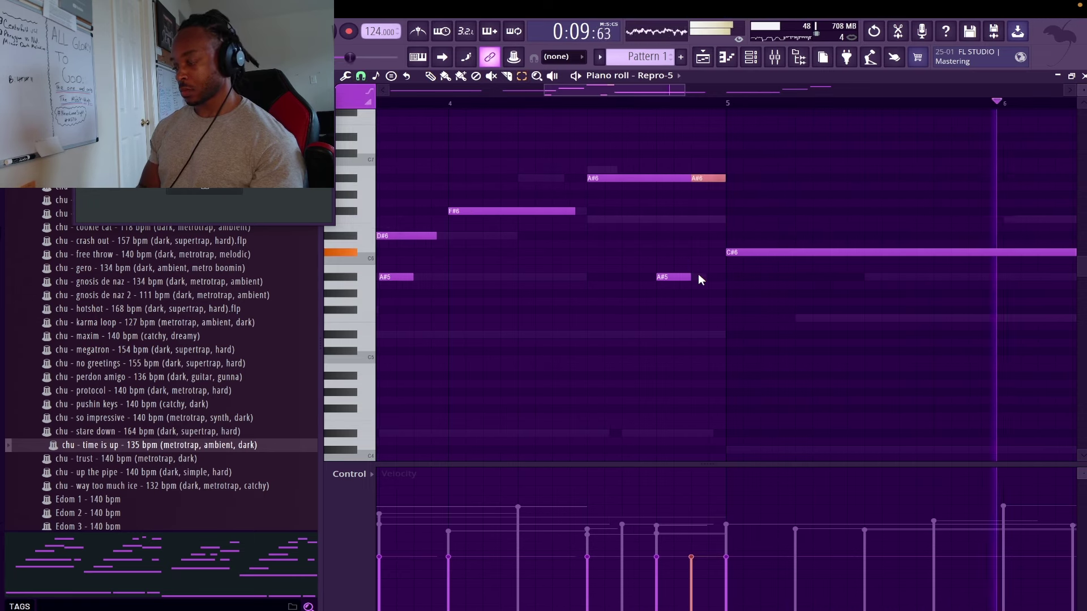
key(ctrl+Up)
key(ctrl+Up)
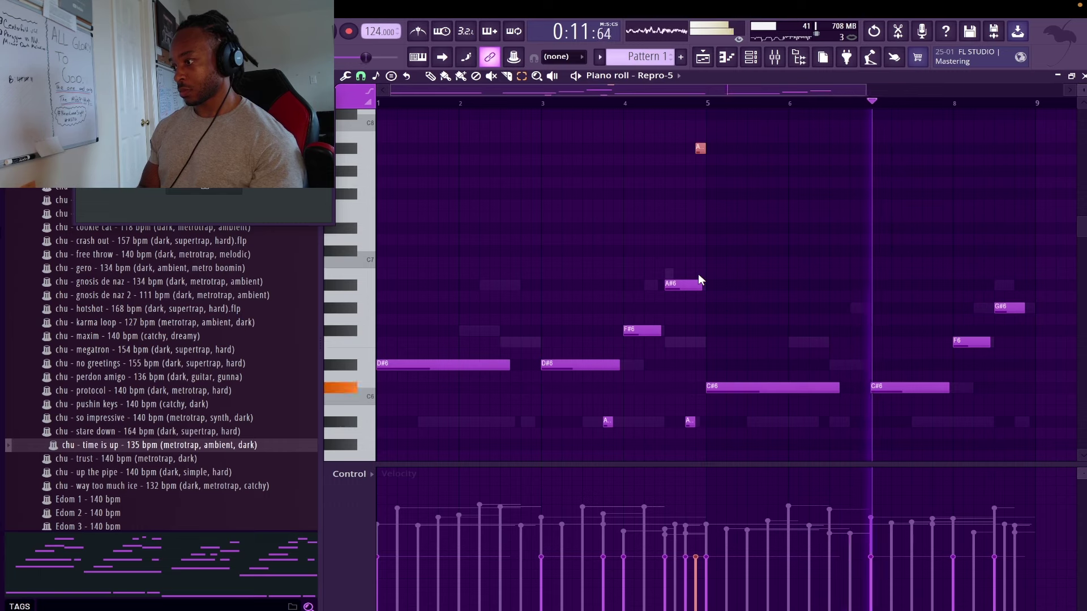
scroll(698, 274, up, 2)
scroll(698, 273, down, 3)
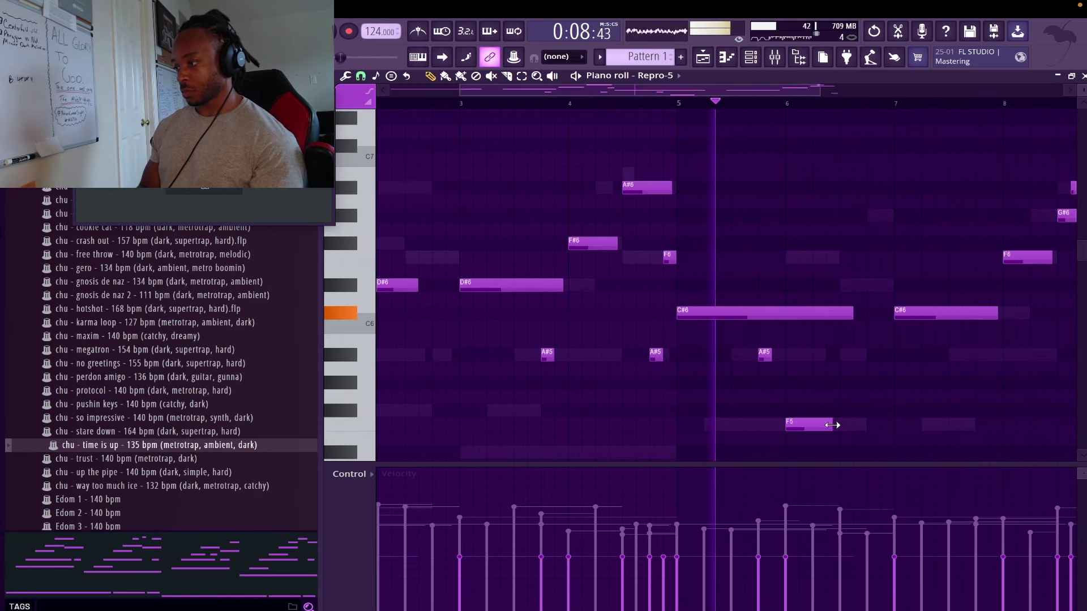
- Lengthen the F5 note at bar 6 to match the end of the C#6 above it and add an A#5 note late in bar 7
drag(832, 424, 850, 424)
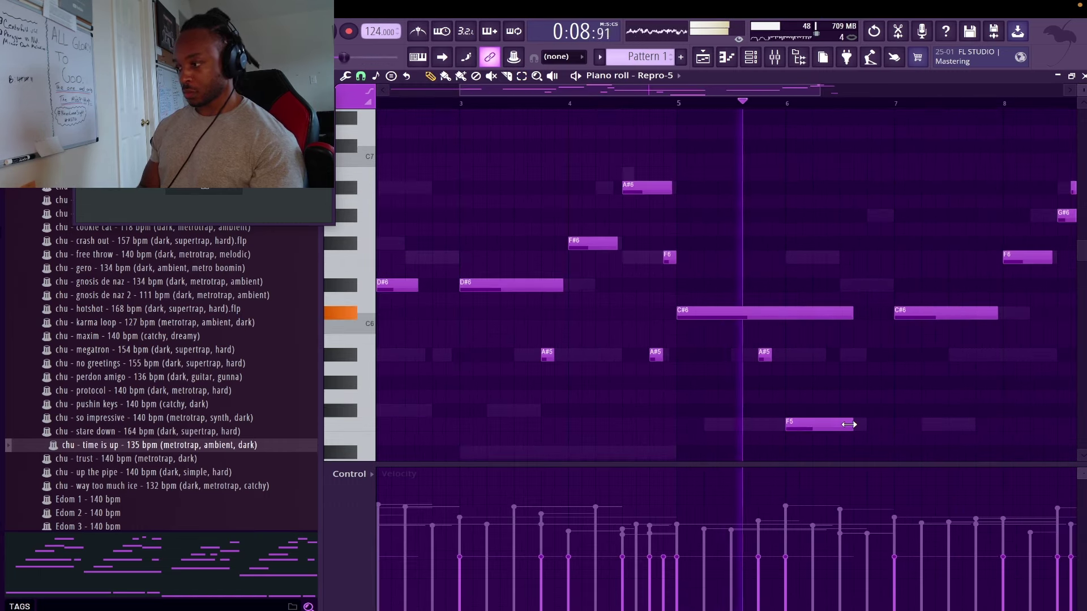
click(983, 355)
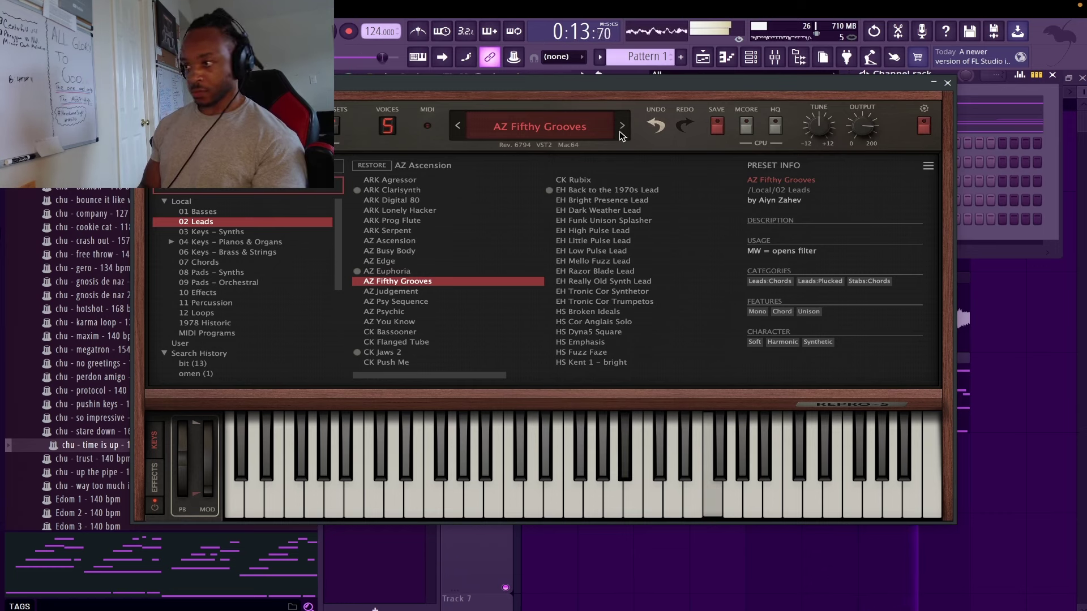
- Load the AZ Judgement preset from the Leads folder and close the synth window
click(620, 134)
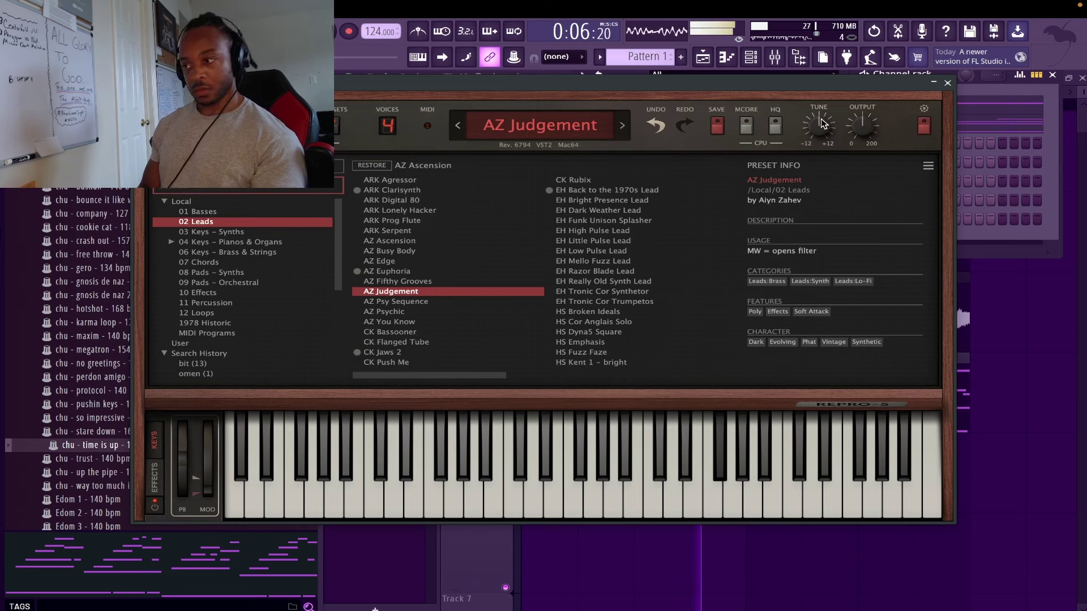
mouse_move(822, 124)
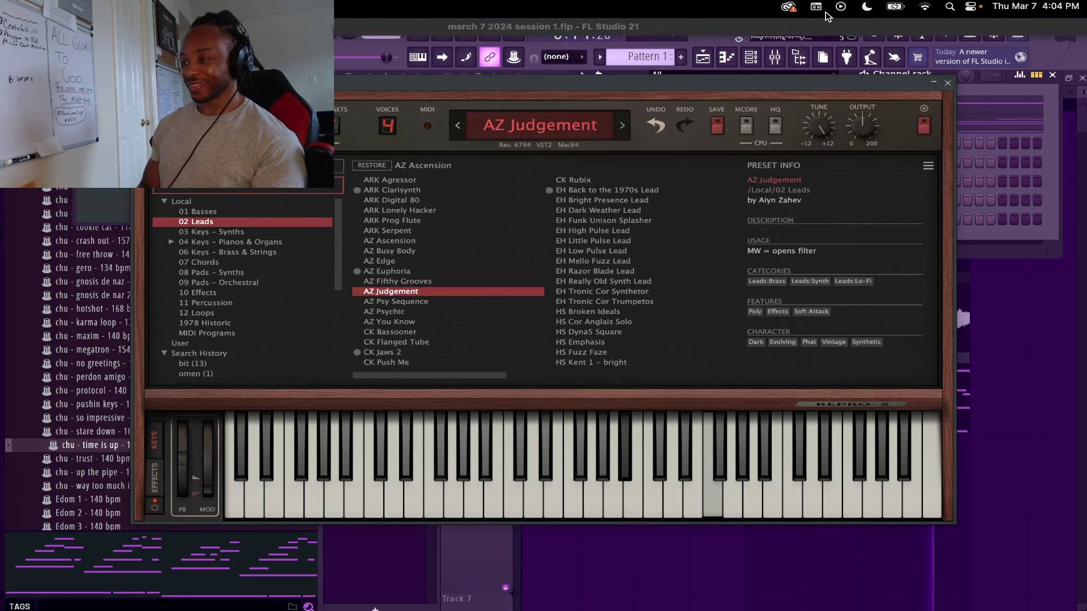
click(947, 83)
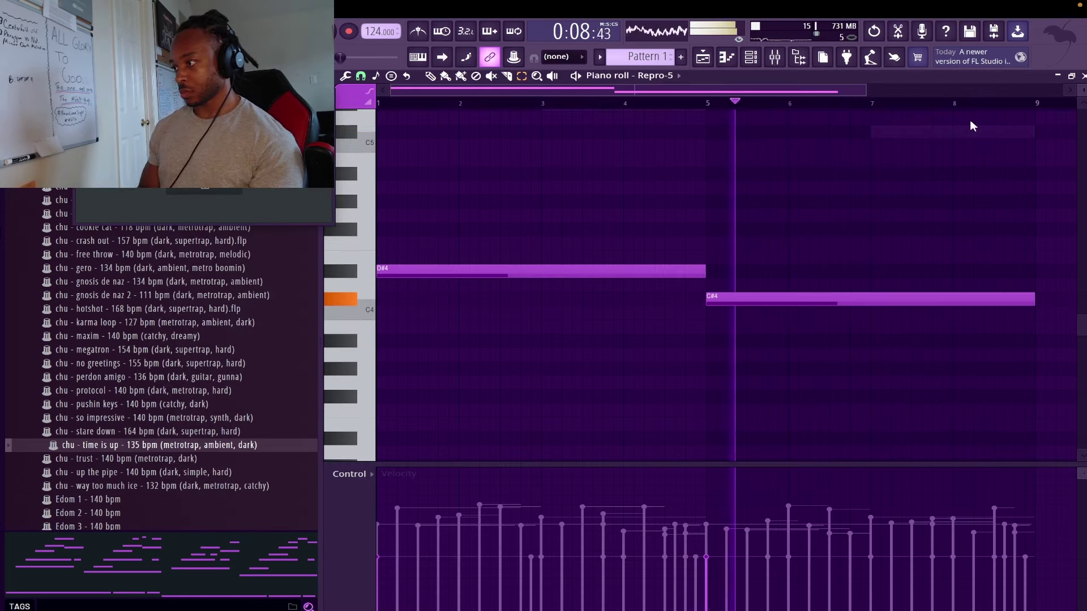
- Reopen Repro-5 from the channel rack and try the EH Megalodon Bass preset from the Basses folder
scroll(1048, 114, up, 3)
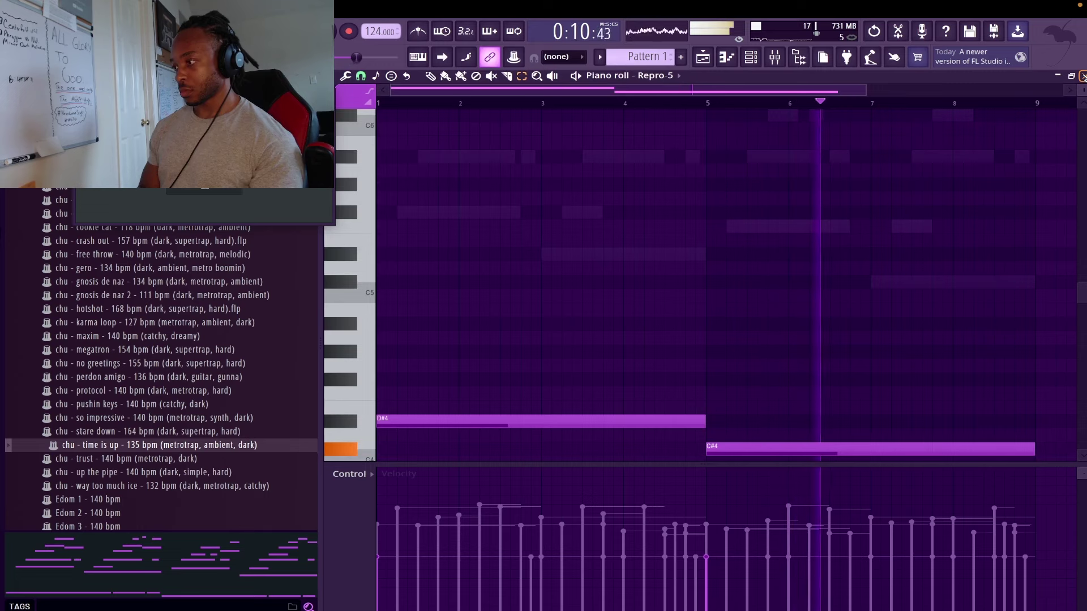
key(F7)
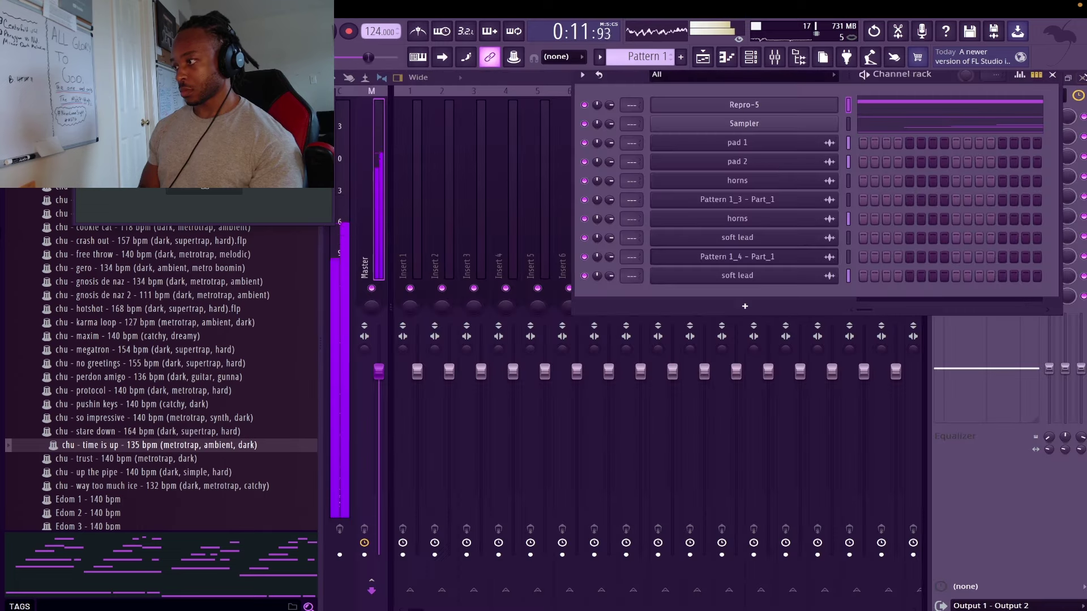
click(777, 107)
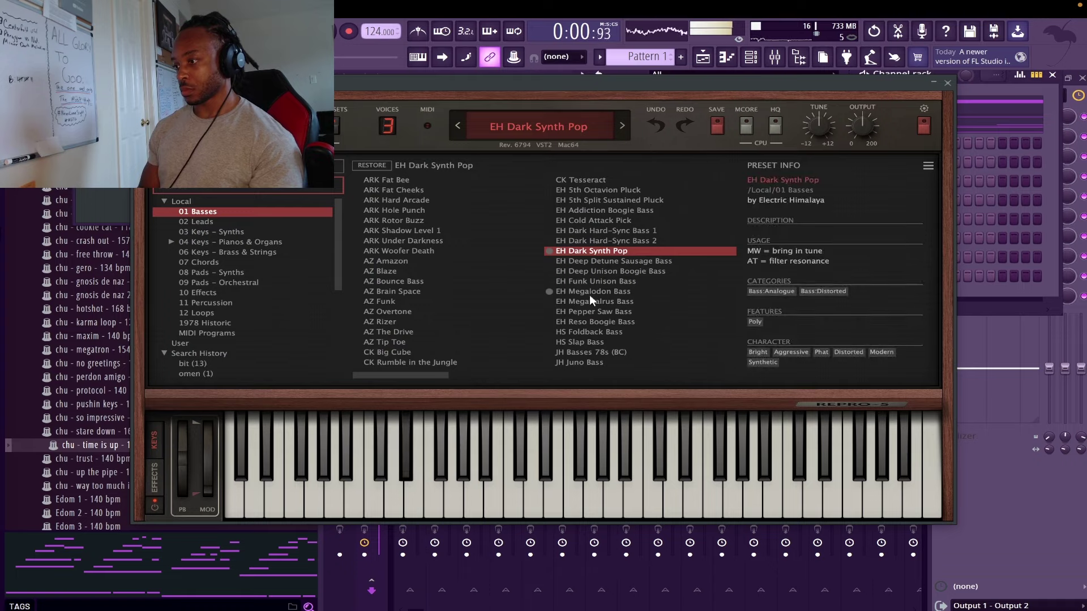
click(589, 293)
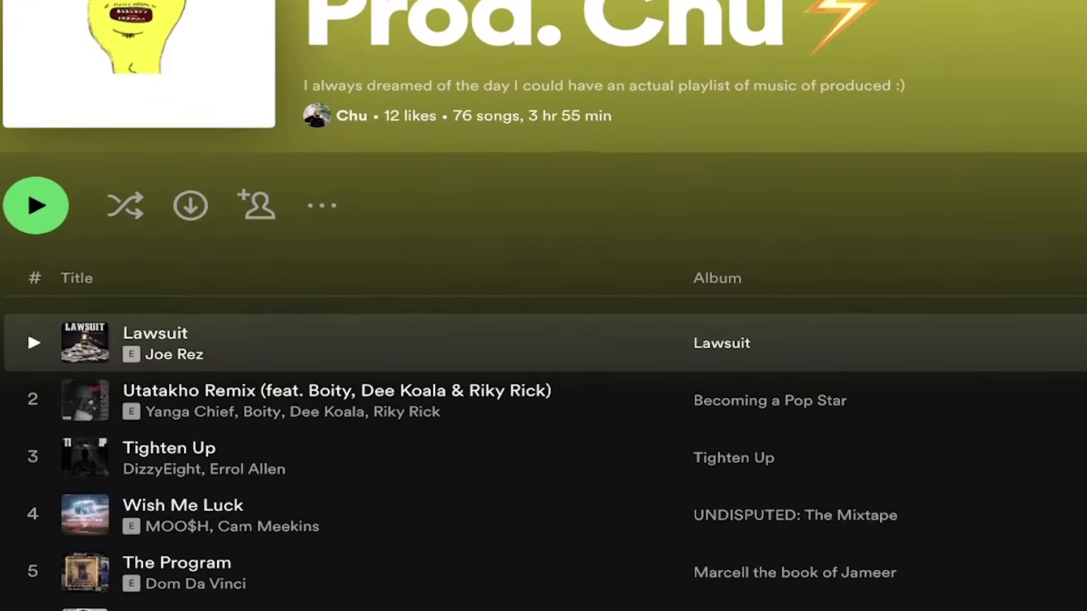
scroll(544, 397, down, 7)
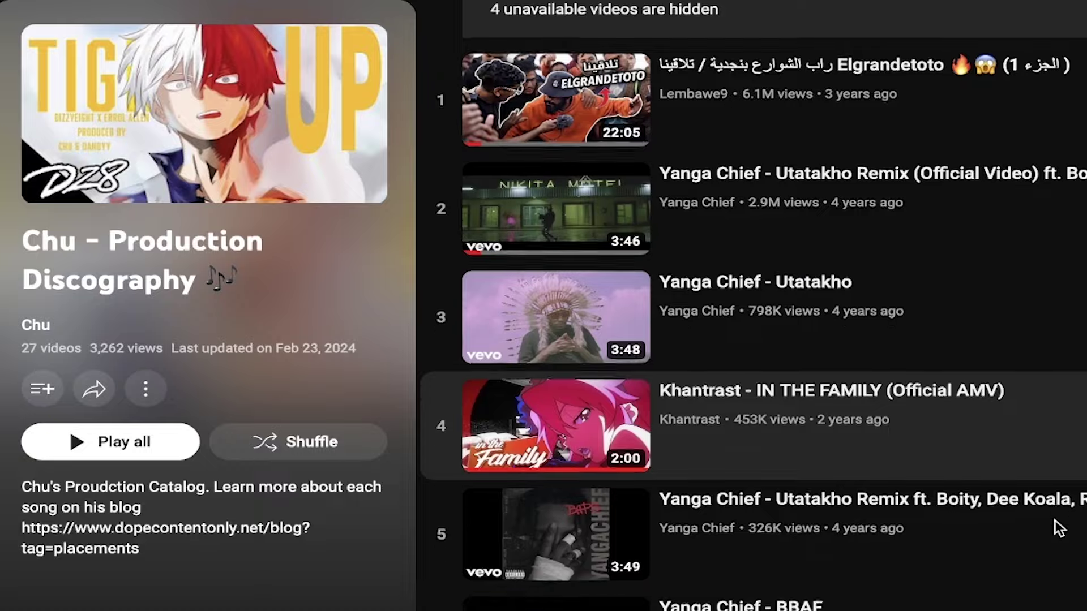
scroll(1055, 521, down, 2)
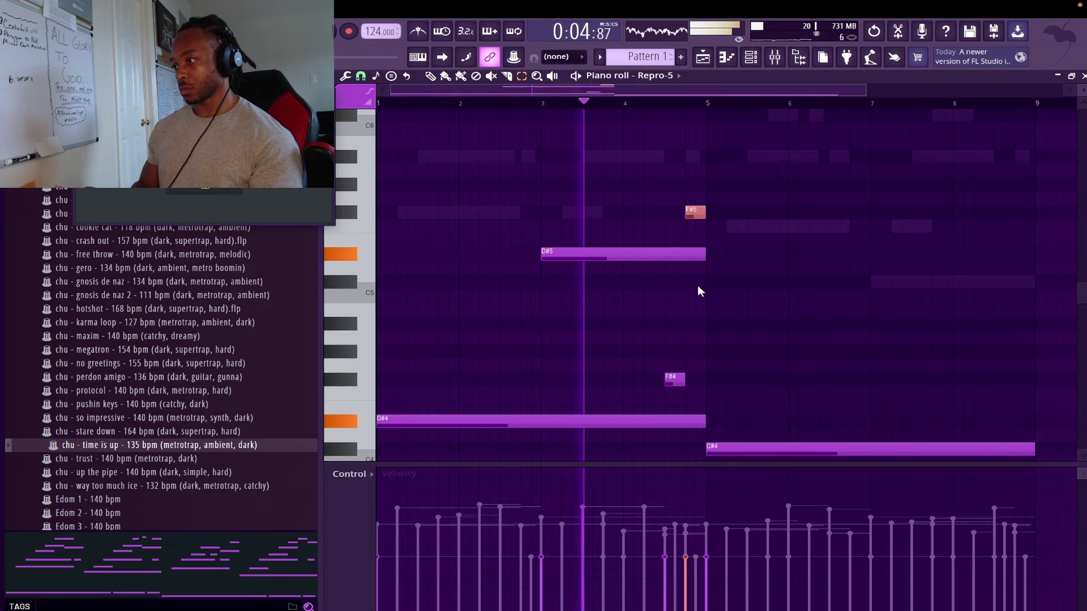
- Transpose the selected F#5 note at the end of bar 4 down an octave and load the PH Bruce Wayne bass preset
key(ctrl+Down)
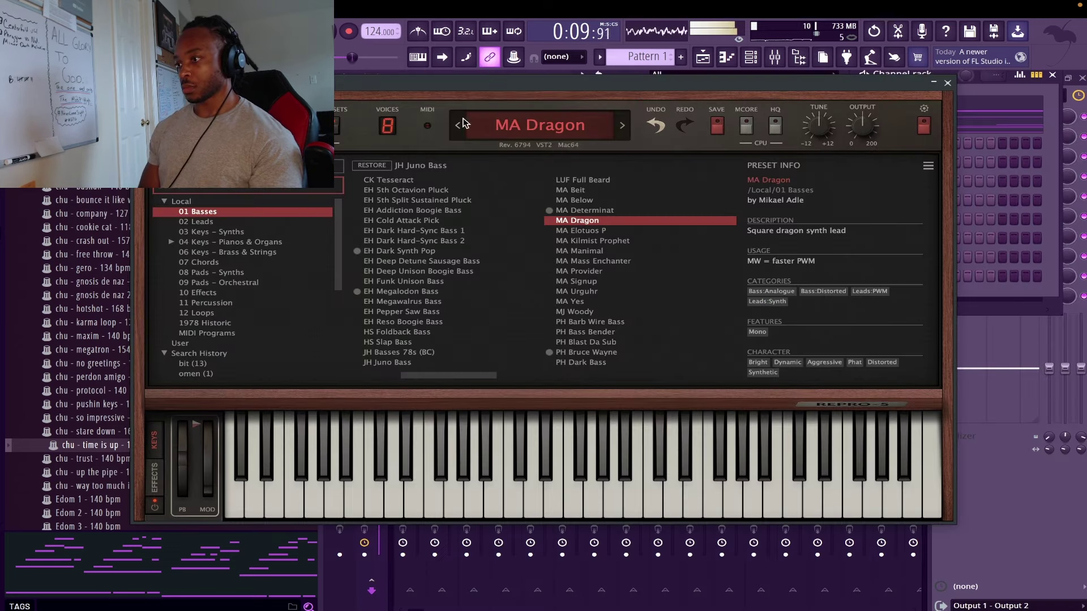
click(462, 124)
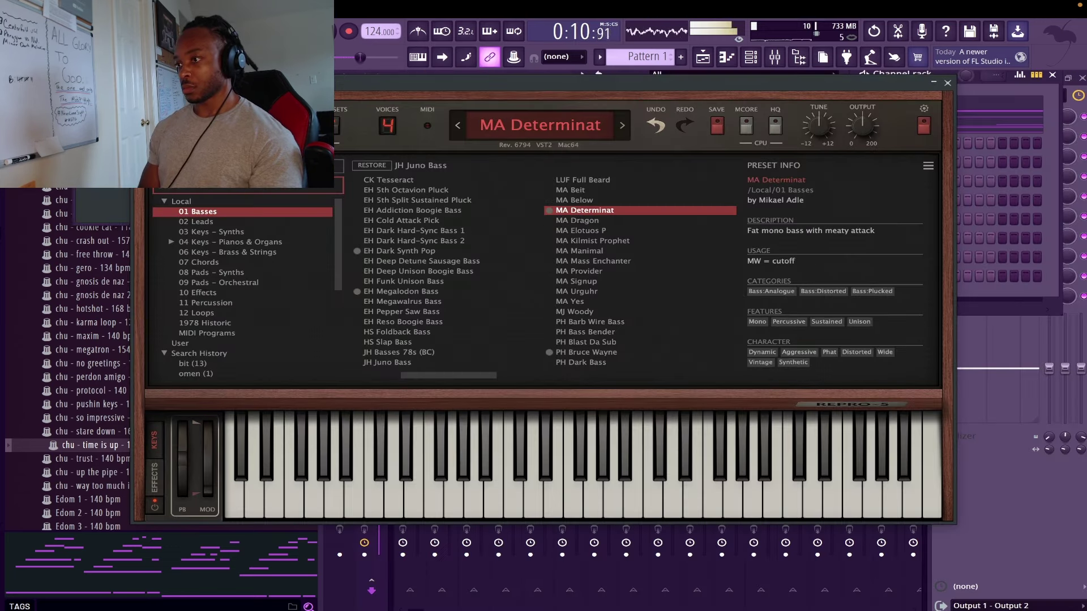
click(576, 352)
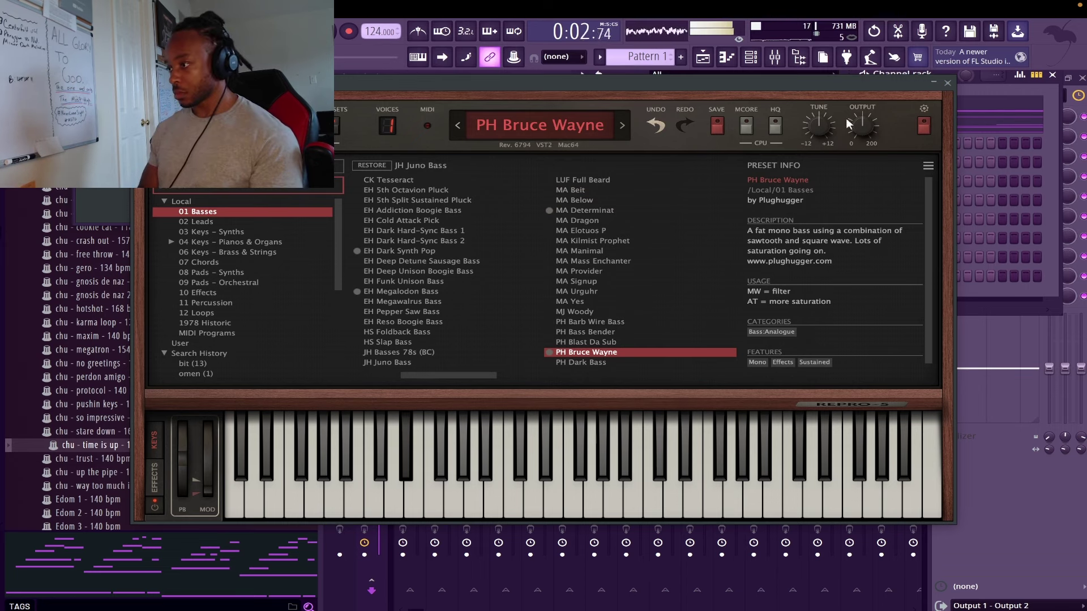
drag(853, 120, 823, 2)
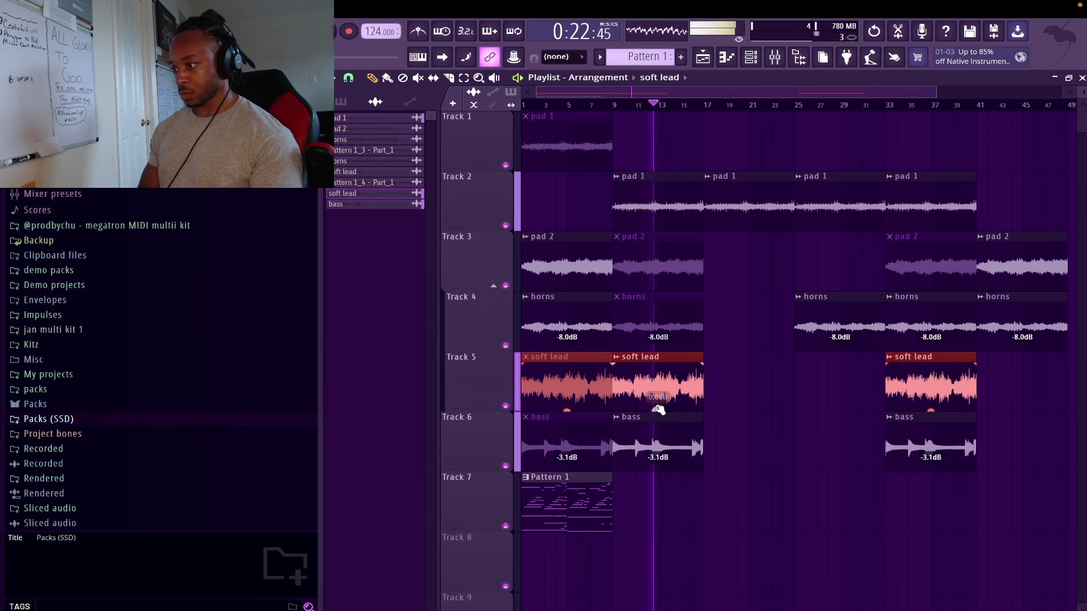
- Lower the volume of the selected soft lead clips on Track 5 to -6.0 dB
drag(658, 408, 657, 431)
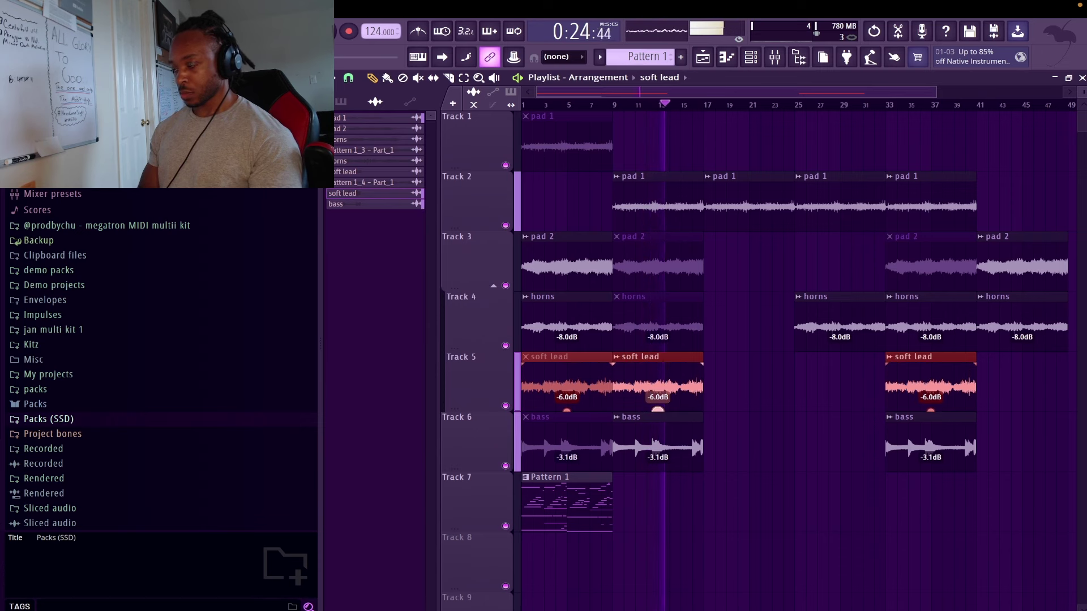
- Raise the pad 1 clips on Track 2 to 2.9 dB and duplicate the Pattern 1 clip along Track 7
click(472, 213)
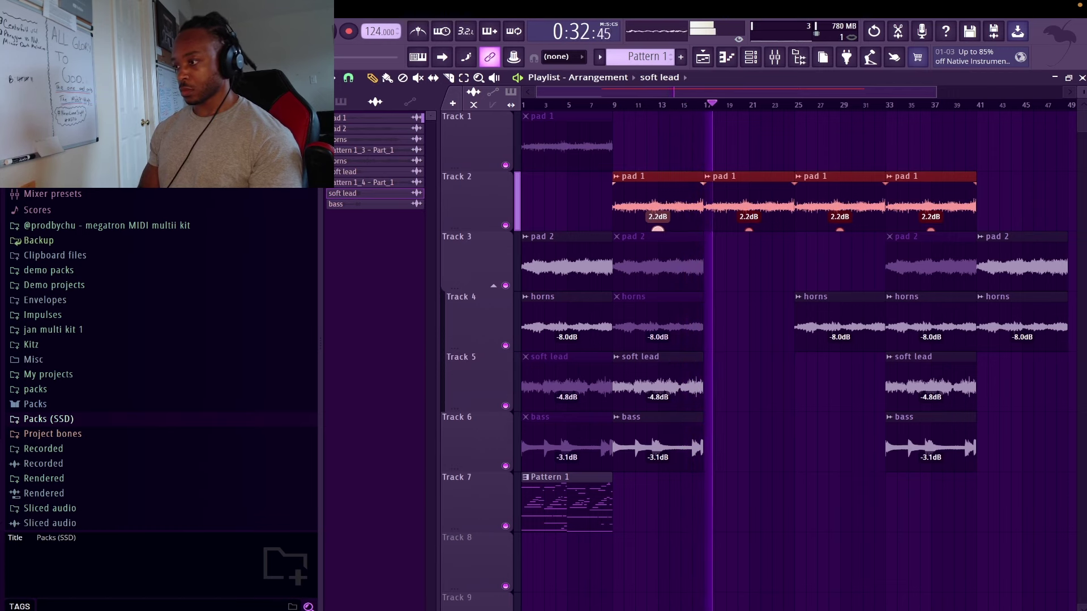
click(853, 419)
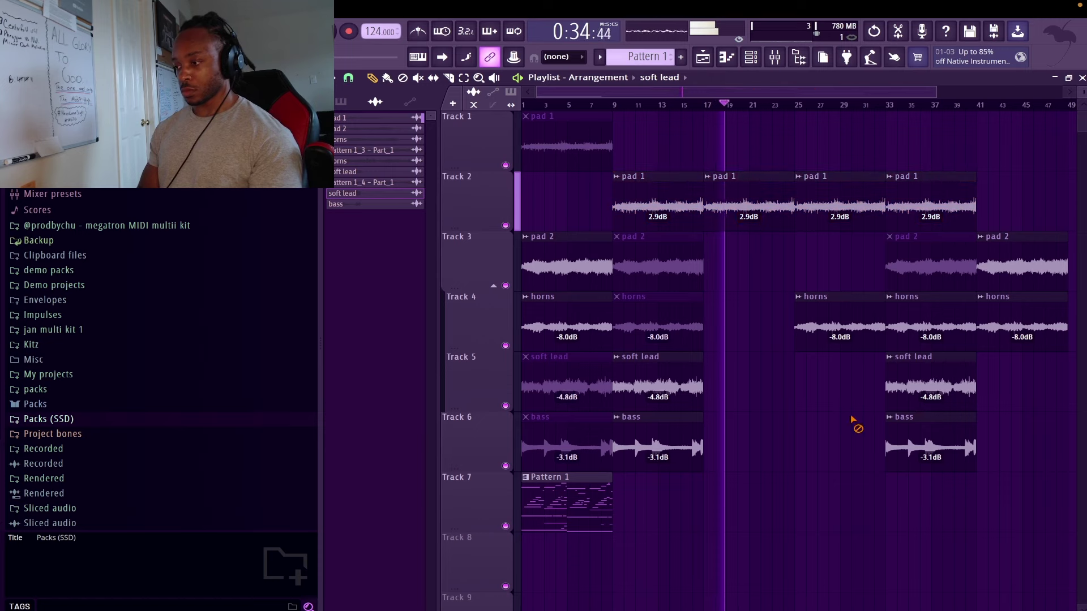
key(ctrl+b)
key(ctrl+b)
- Open the Metro (808) notes of Pattern 1 and transpose the first note to B4
double_click(587, 493)
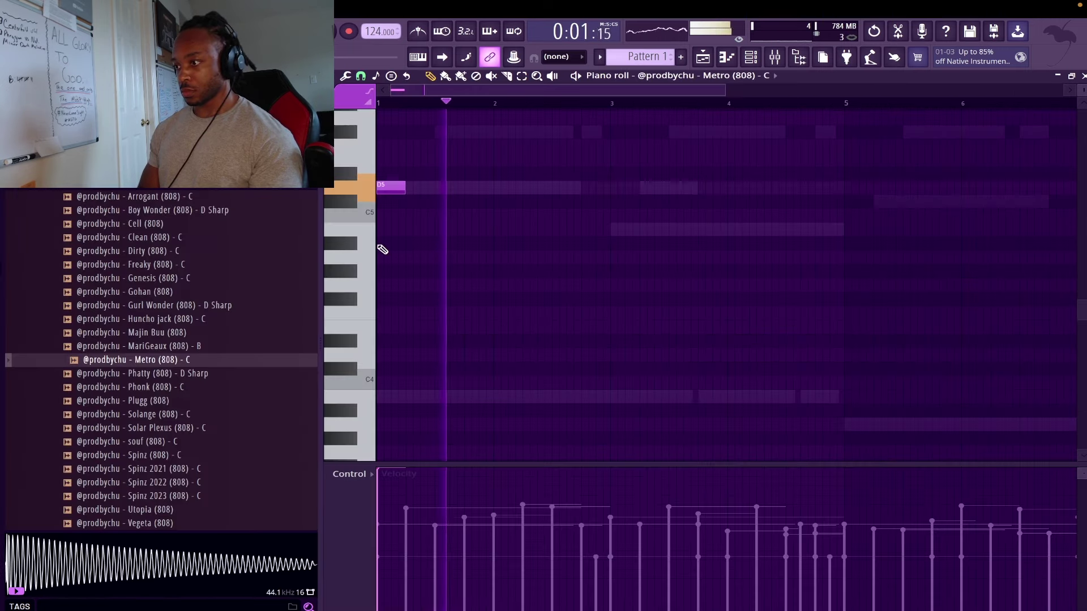
key(ctrl+Up)
key(shift+Down)
key(shift+Down)
key(shift+Down)
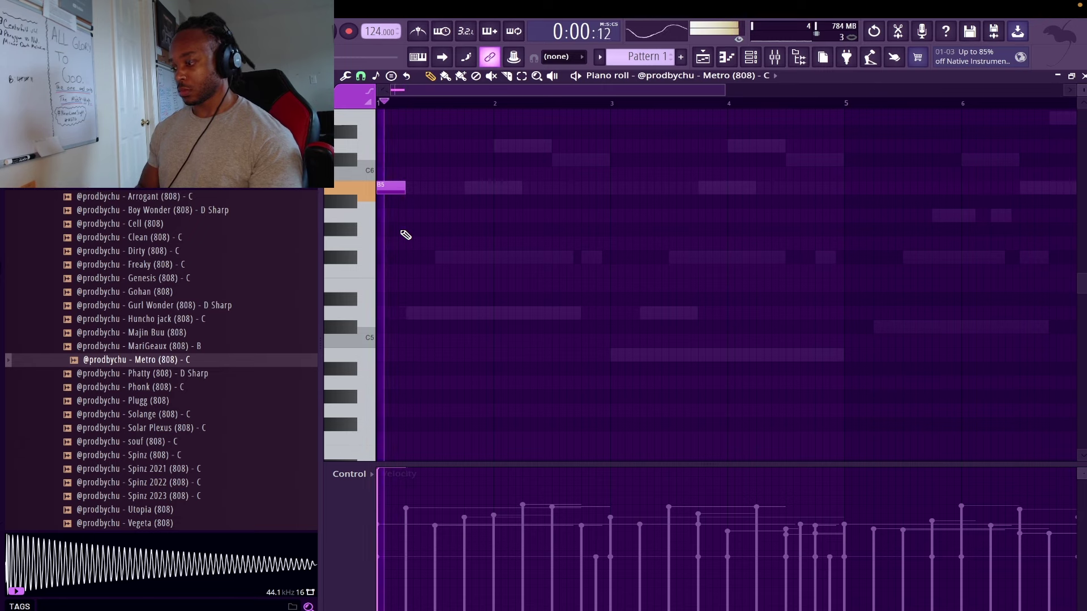
scroll(406, 235, down, 1)
key(space)
key(ctrl+Down)
key(space)
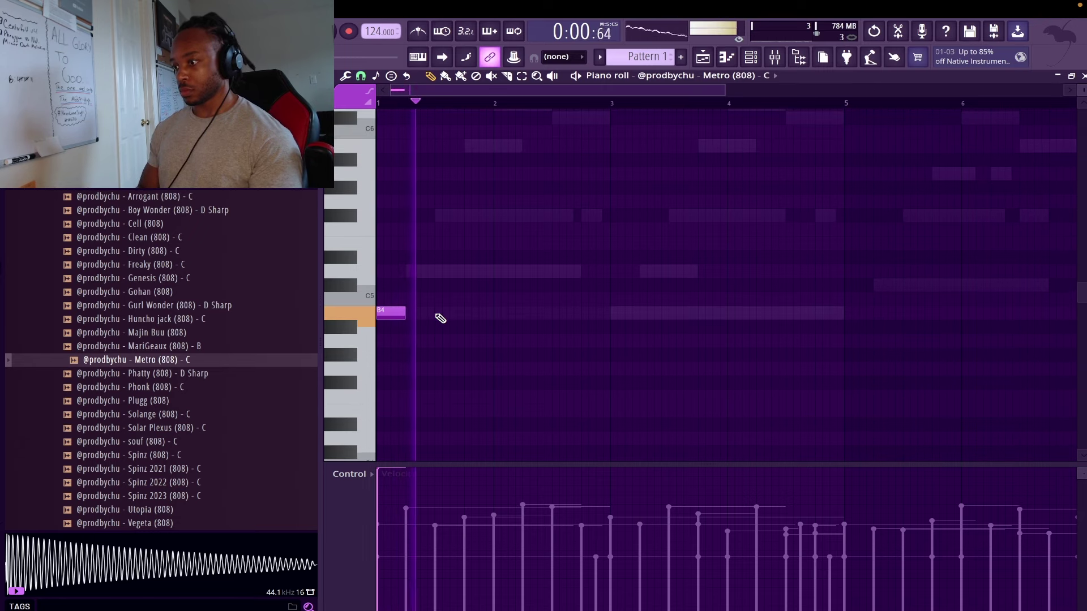
- Paint a rhythm of short B4 hits for the Metro (808) across bars 1 and 2
scroll(440, 318, up, 1)
drag(458, 313, 573, 313)
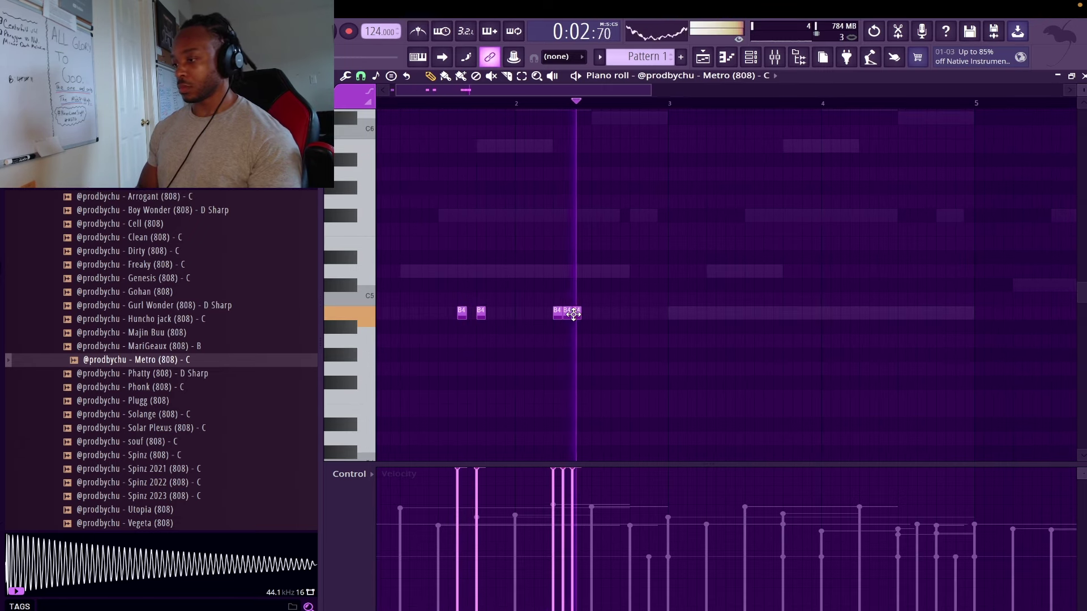
click(613, 314)
drag(619, 313, 665, 312)
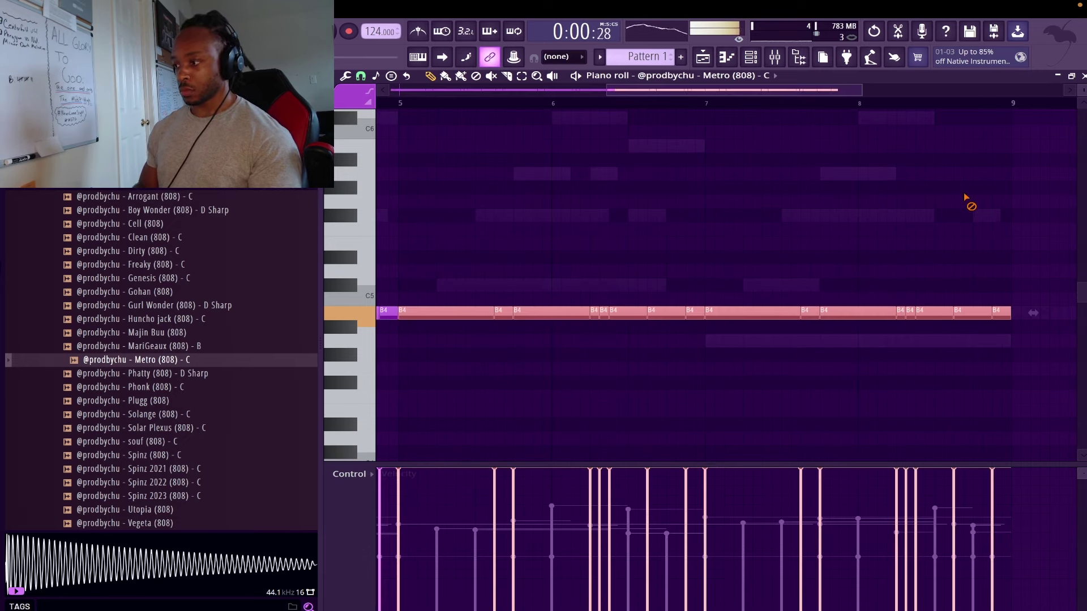
- Transpose the selected 808 notes in bars 5 to 8 down two semitones to A4
key(shift+Down)
key(shift+Down)
scroll(970, 199, down, 3)
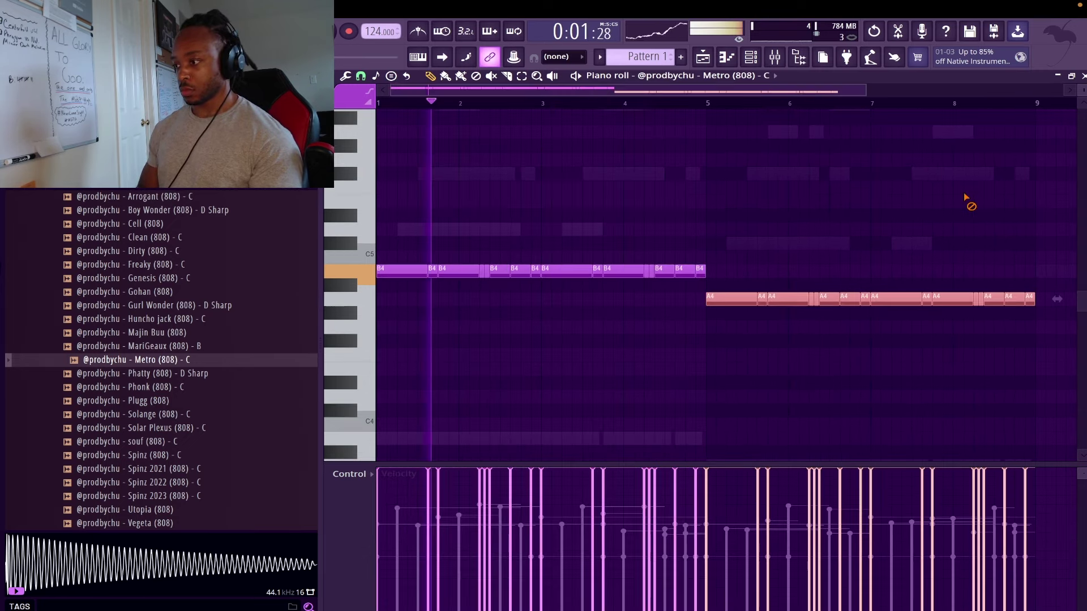
- Raise one A4 808 note late in bar 6 and another late in bar 7 by an octave to A5
click(970, 202)
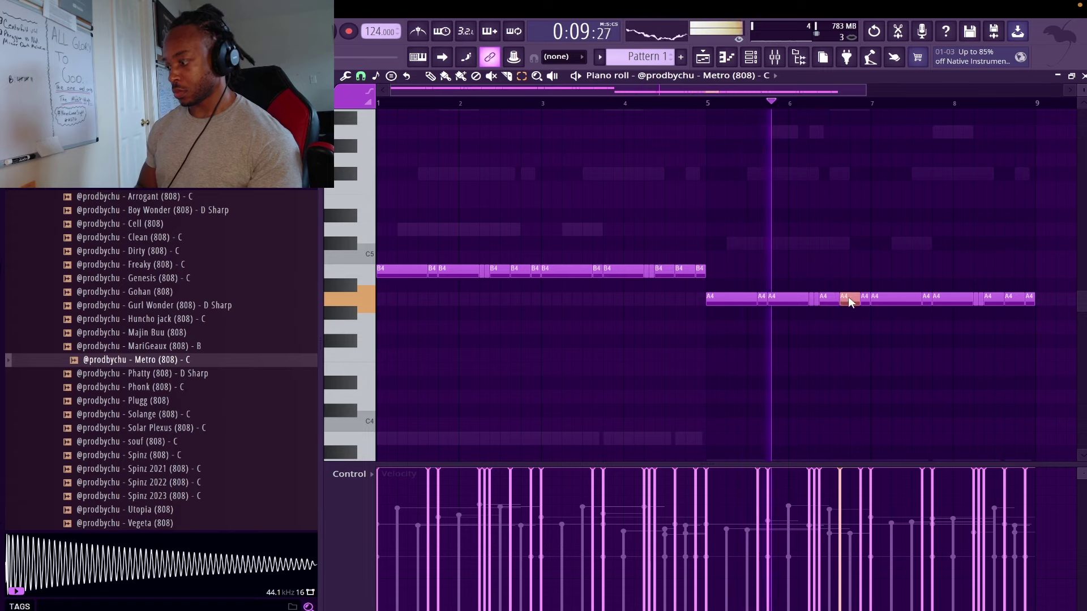
drag(850, 299, 850, 130)
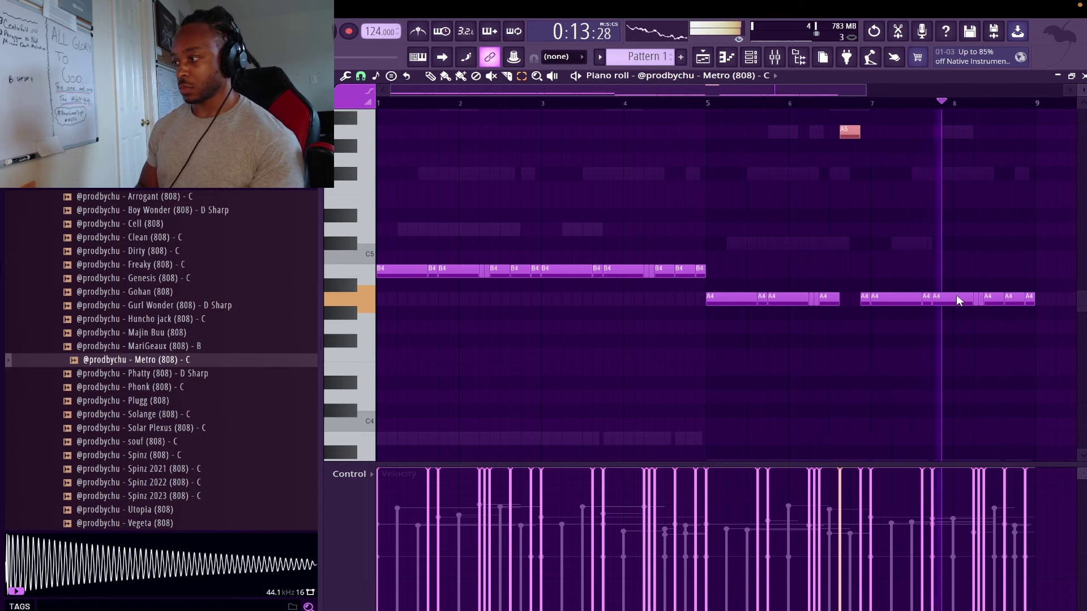
key(ctrl+Up)
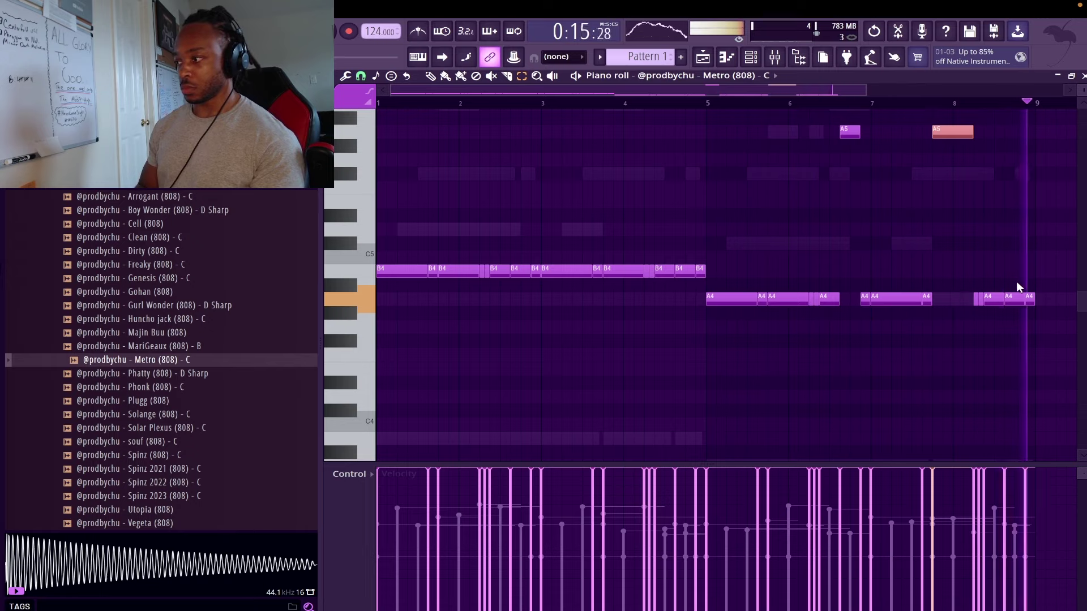
- Load the TR5 Master Stack 2 mixer preset on the Master track and Frank Dukes Synth Sub Bus on Insert 4
drag(124, 509, 365, 262)
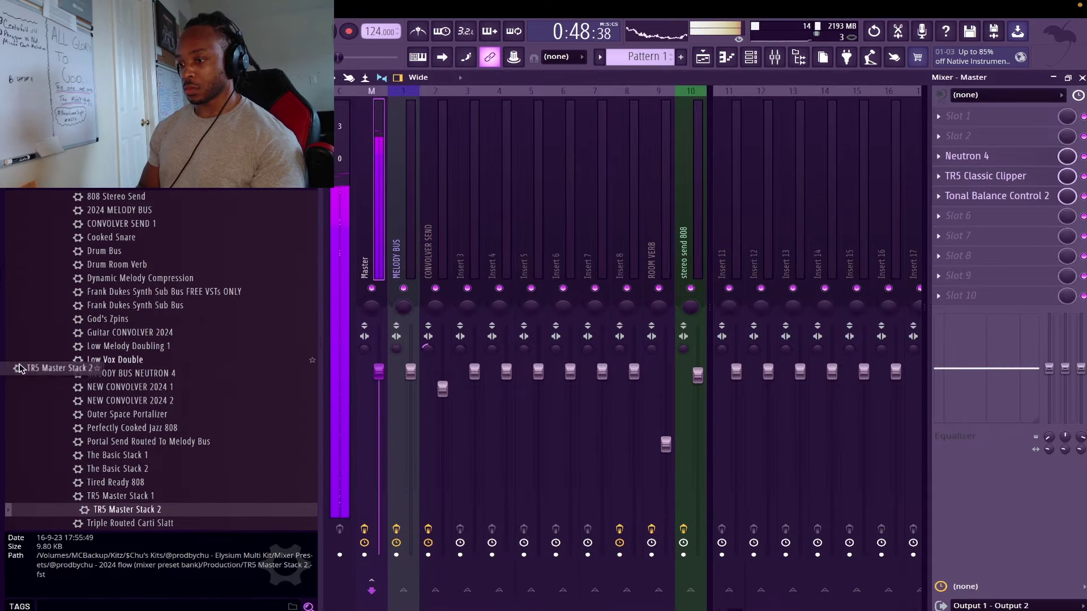
drag(18, 369, 179, 365)
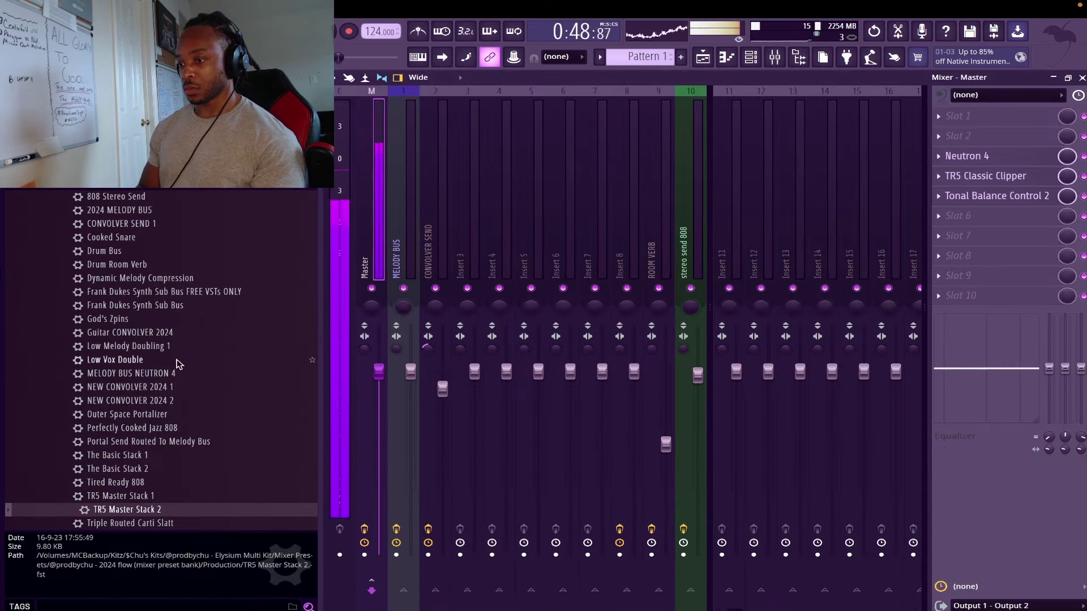
click(141, 306)
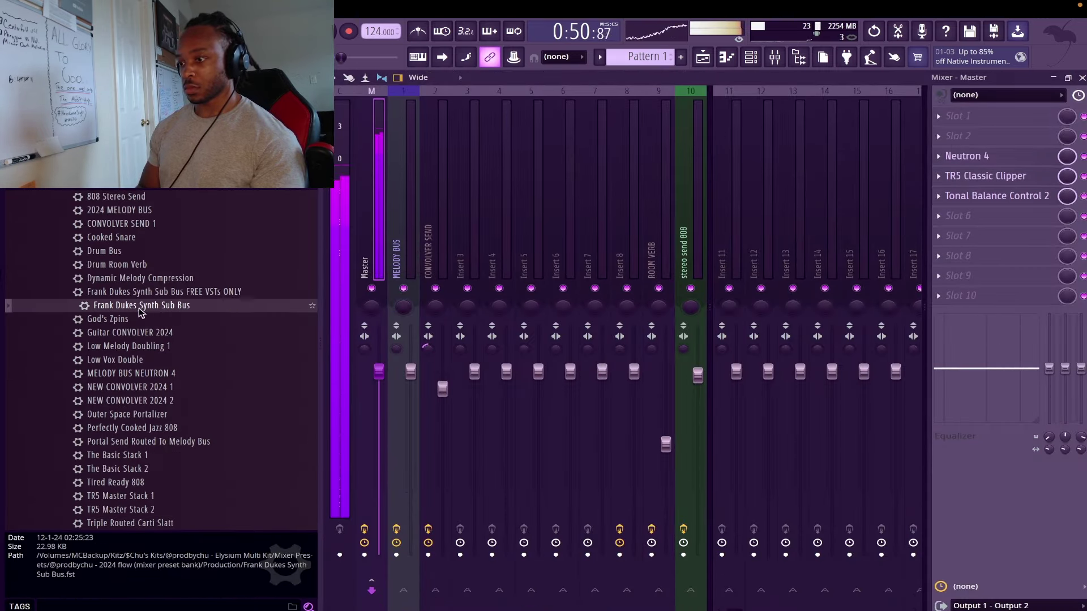
drag(481, 278, 459, 259)
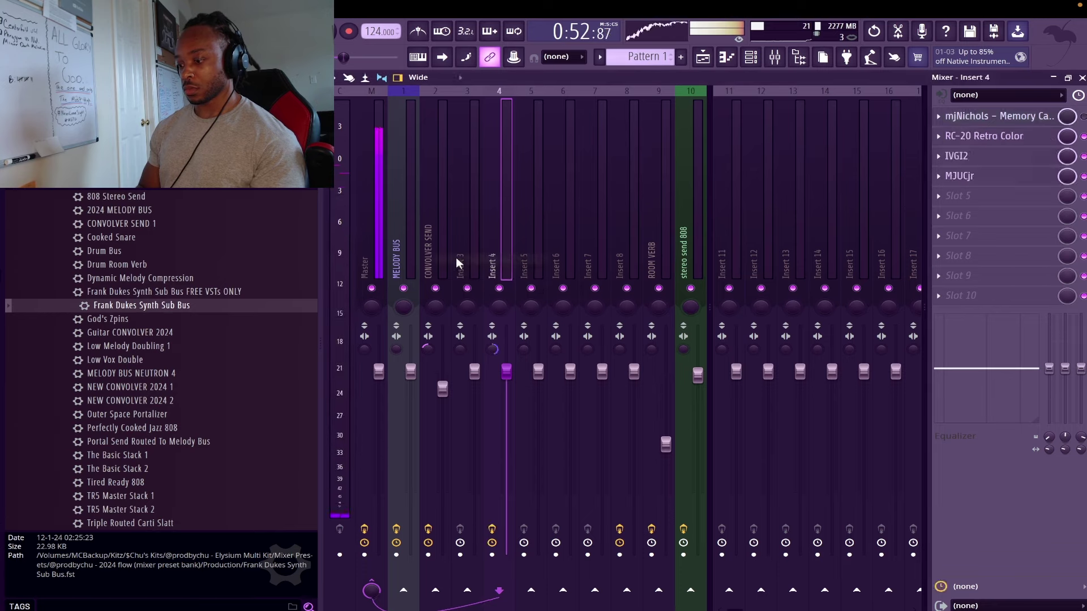
- Load the NEW DELAY SEND 2024 mixer preset file on Insert 3
right_click(457, 256)
click(657, 45)
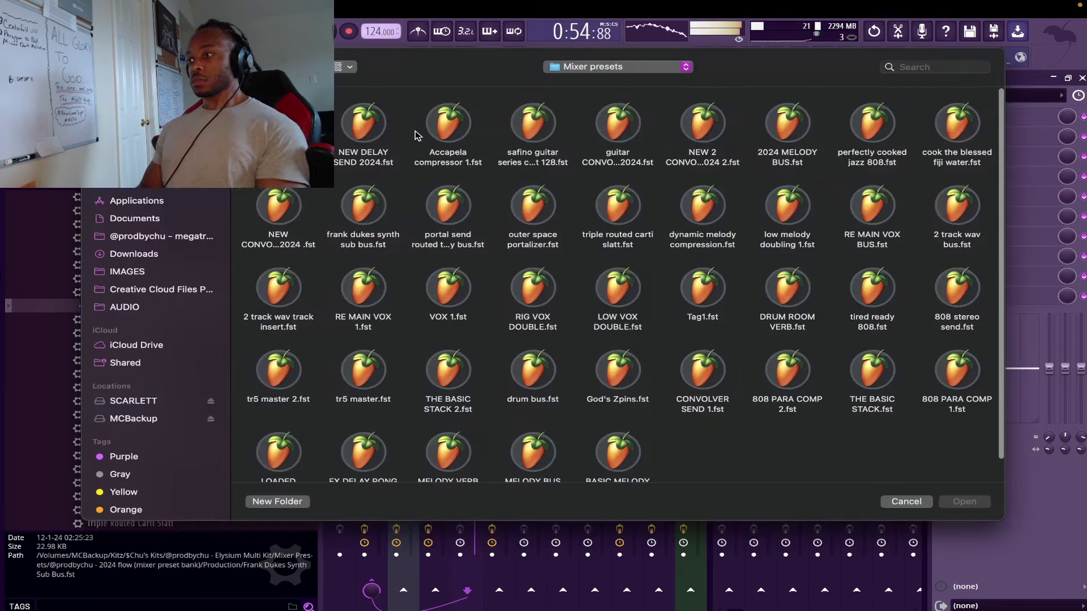
double_click(373, 136)
click(409, 260)
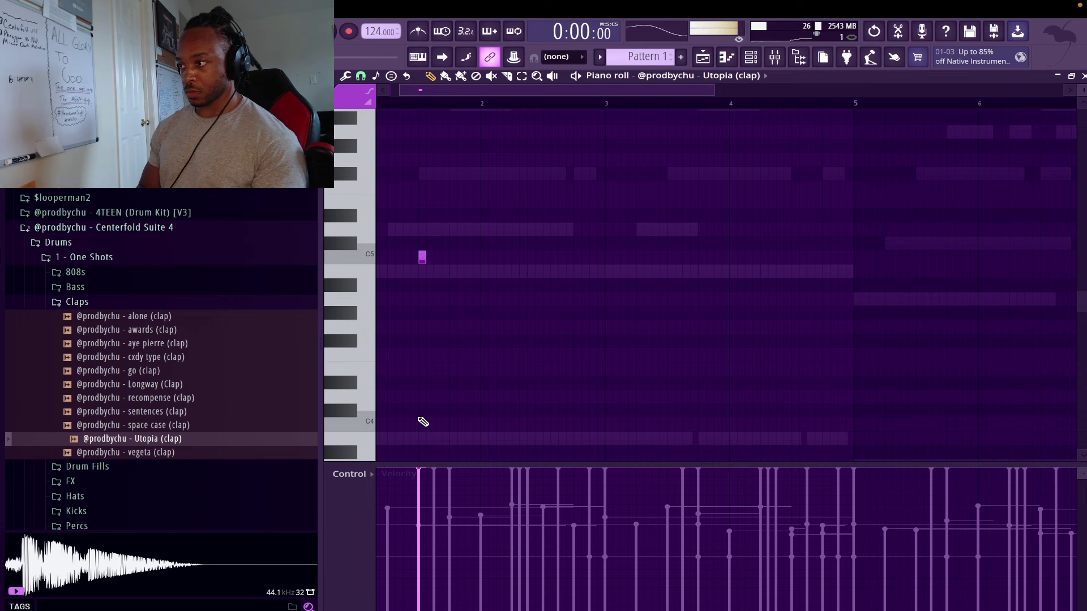
- Place Utopia (clap) hits at C5 in bars 1 and 2, giving the in-between hits a lower velocity
key(space)
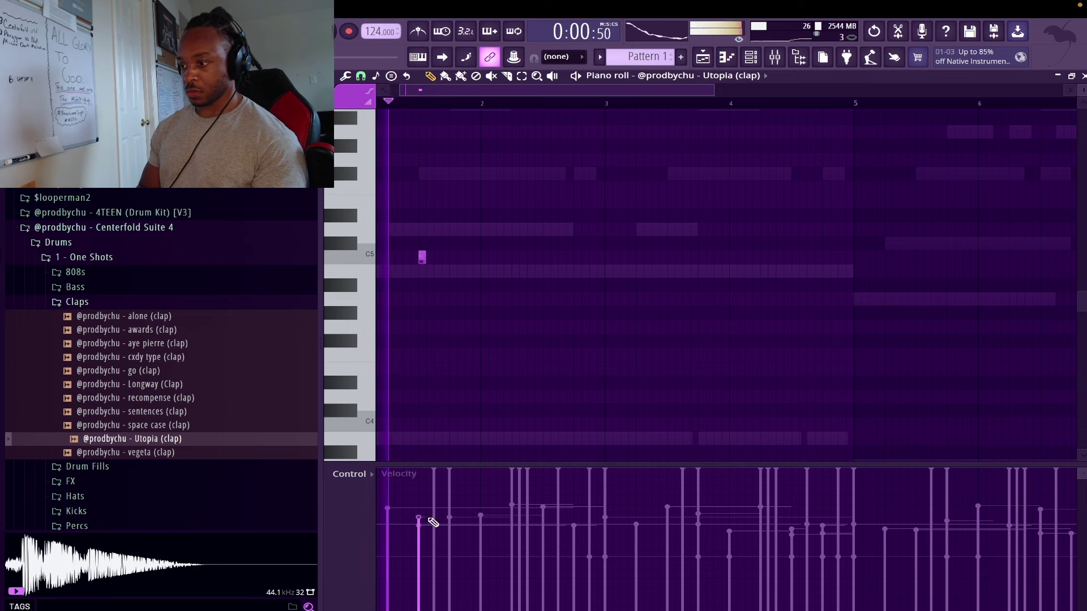
click(437, 258)
click(434, 563)
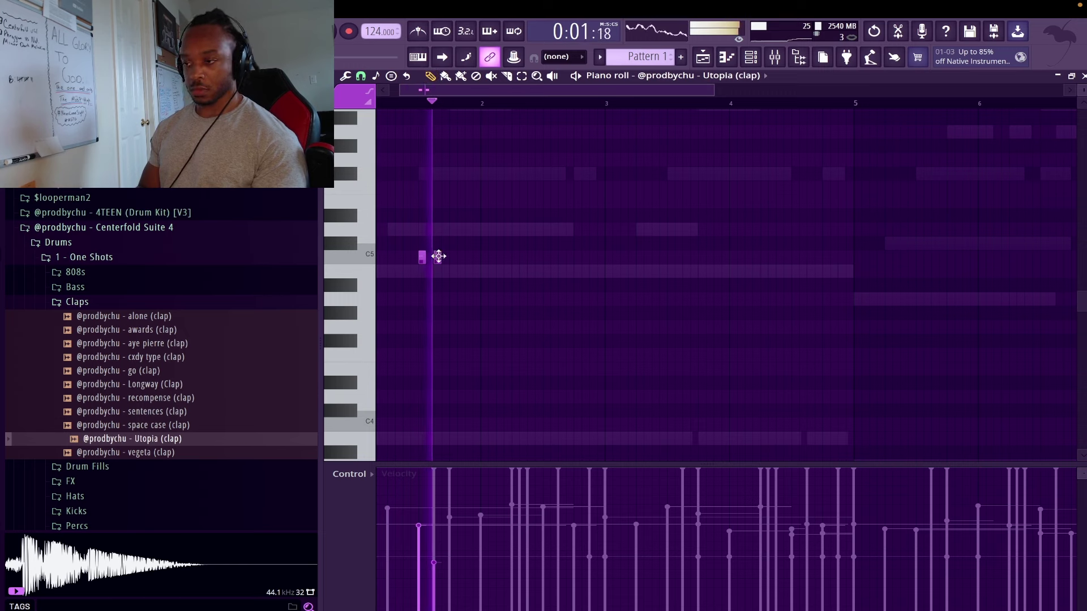
click(499, 258)
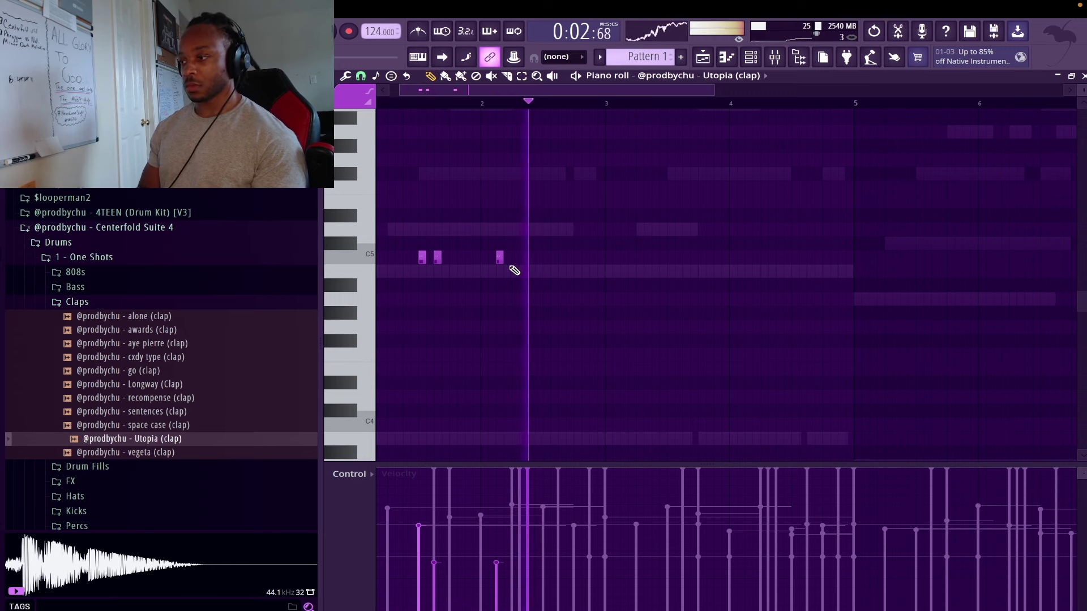
key(space)
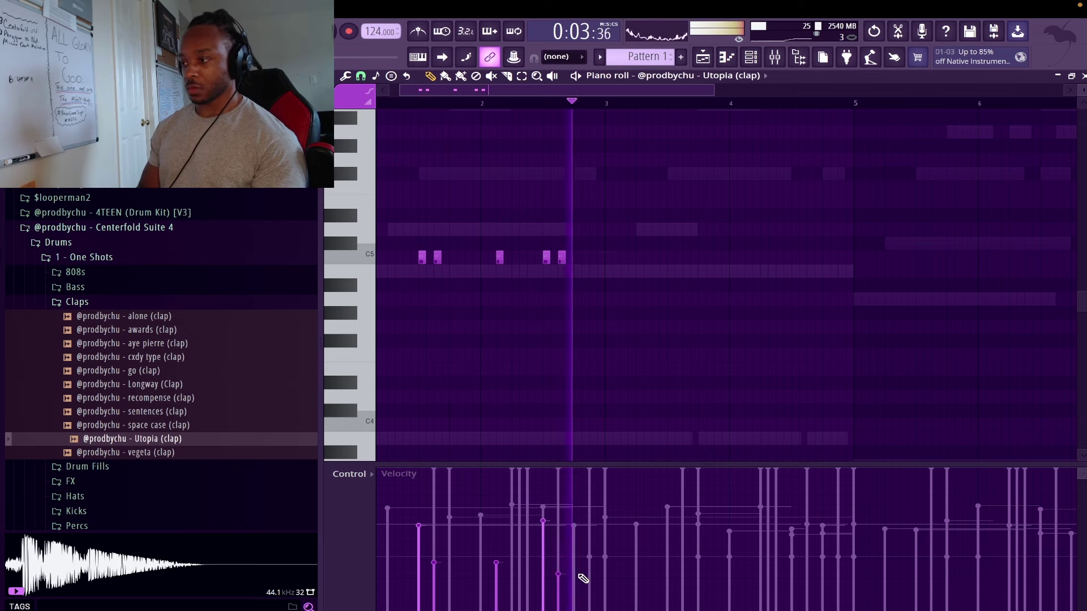
- Repeat the Sonic (Snare) hit at C5 once per bar through bar 8
key(Down)
key(ctrl+b)
key(ctrl+b)
key(ctrl+b)
key(ctrl+b)
key(ctrl+b)
key(ctrl+b)
key(ctrl+b)
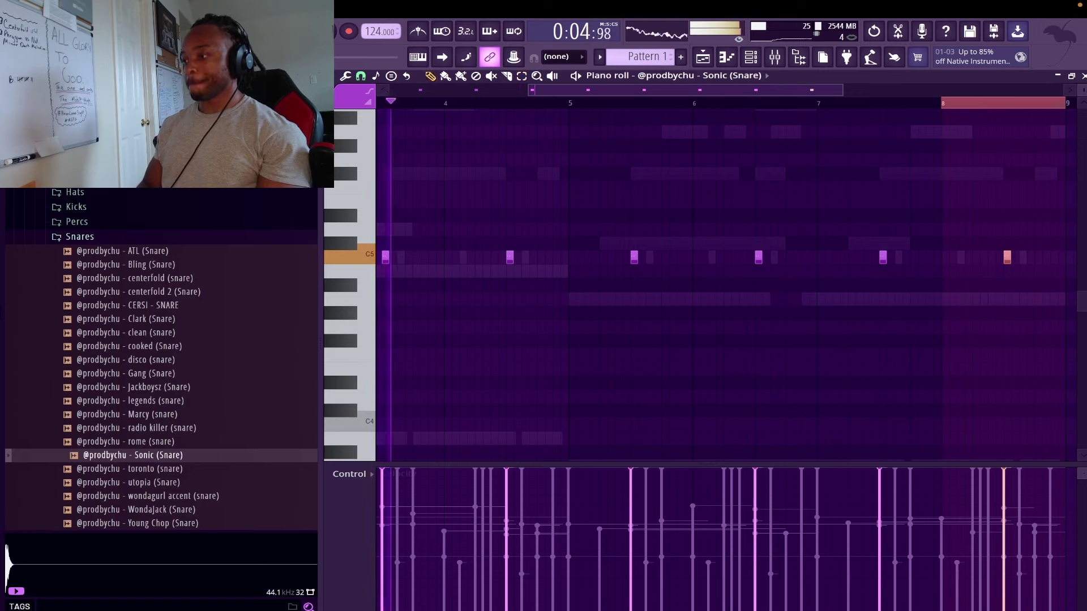
- Undo the last snare repeat and duplicate the full four-bar Sonic (Snare) pattern into bars 5 to 8
key(ctrl+z)
key(ctrl+a)
key(ctrl+b)
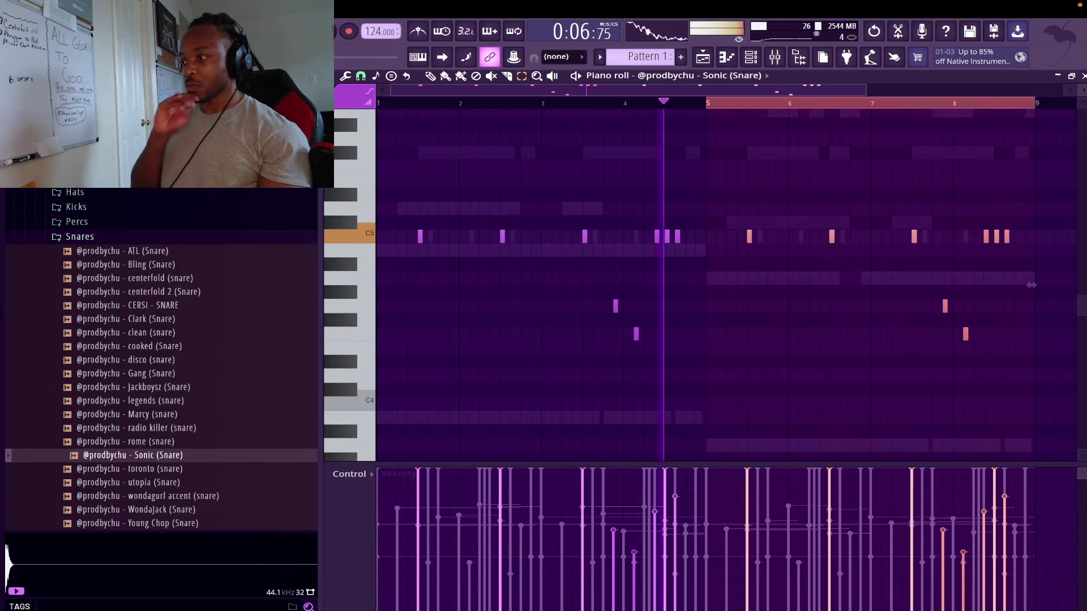
key(p)
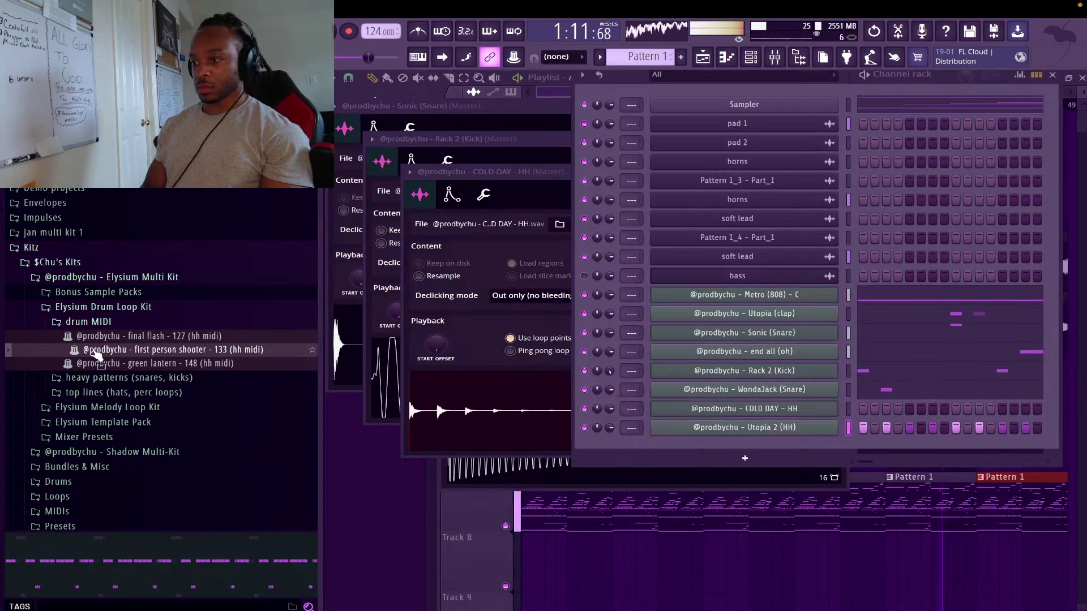
- Import the first person shooter - 133 hi-hat MIDI onto the Utopia 2 (HH) channel and audition its opening rolls in the piano roll
drag(170, 349, 714, 431)
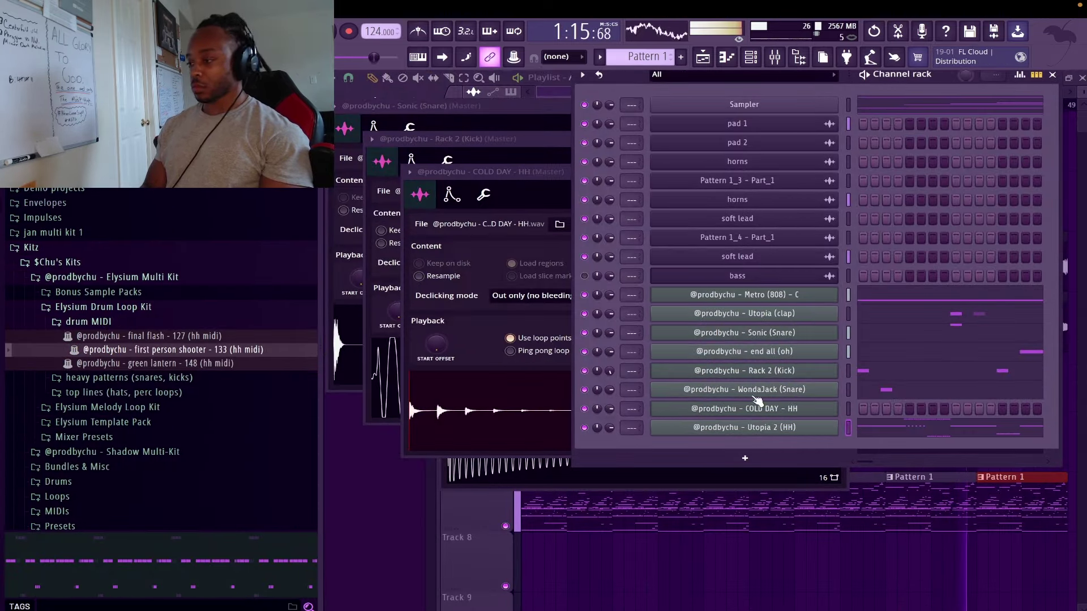
click(892, 432)
scroll(740, 332, up, 3)
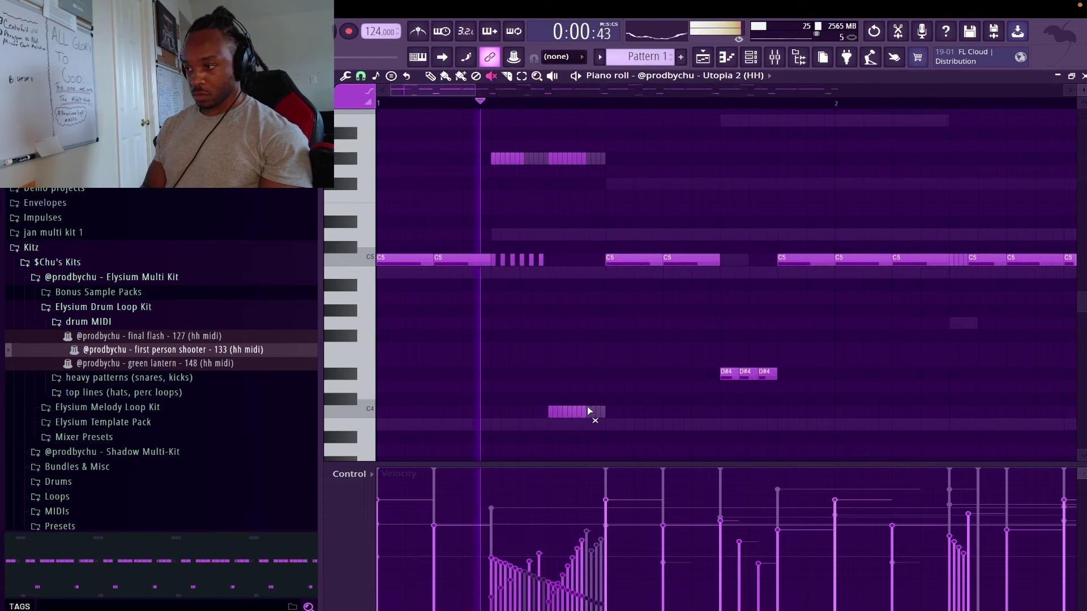
scroll(587, 158, down, 3)
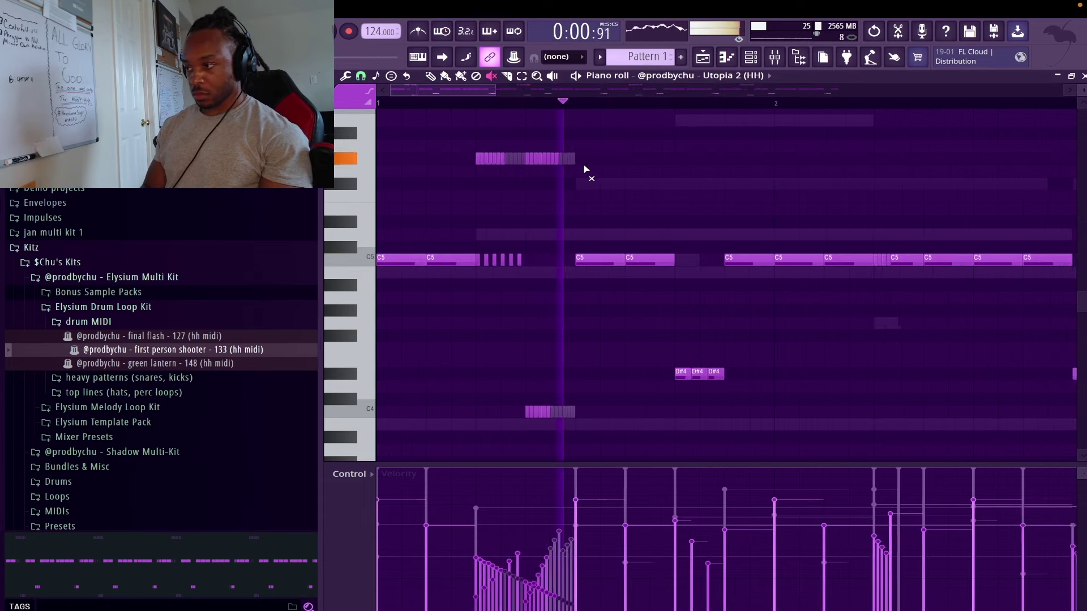
key(space)
key(space)
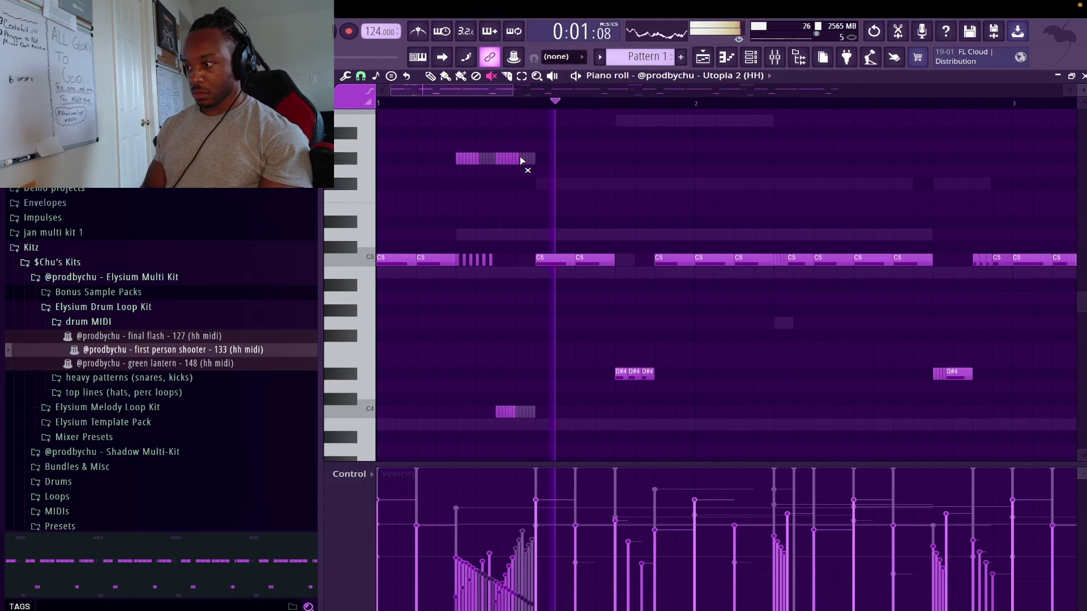
key(space)
key(space)
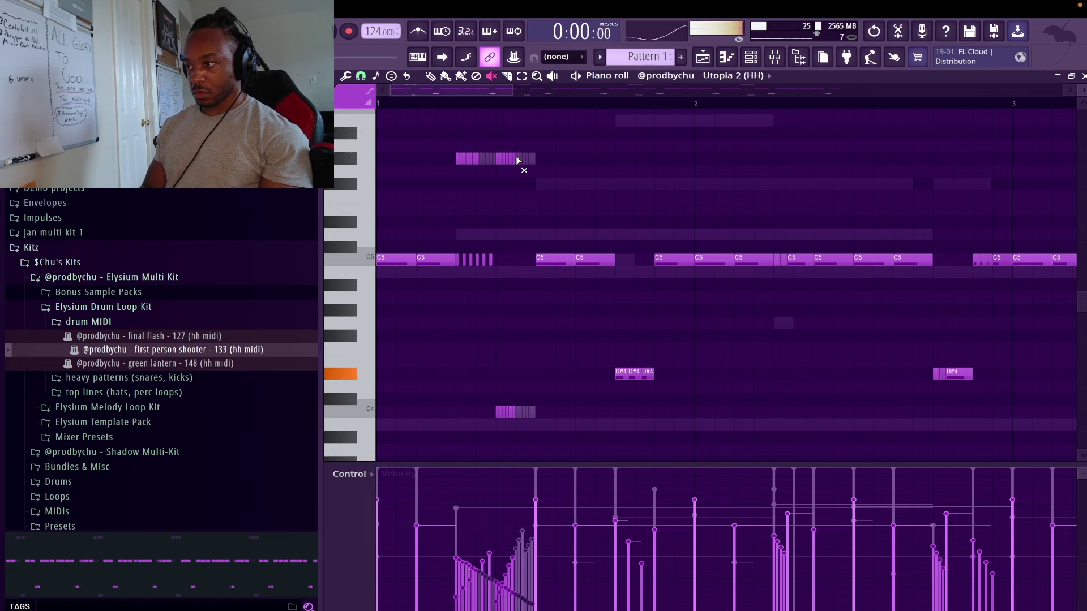
key(ctrl+b)
click(553, 148)
scroll(549, 145, up, 2)
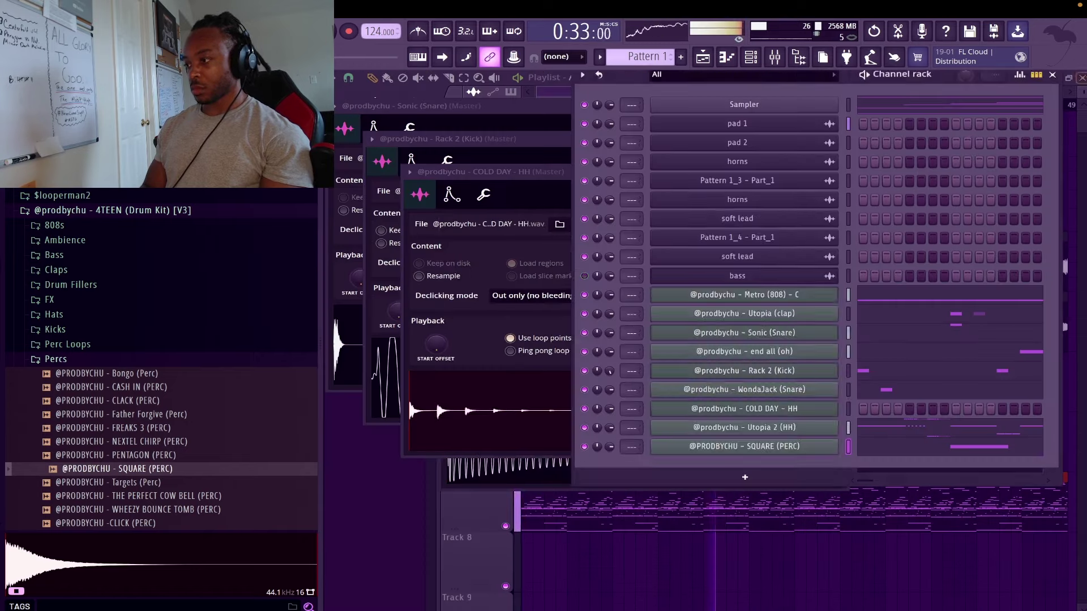
- Duplicate the three-note B4 group on Sonic (Snare) #2 until it fills bar 8
click(704, 449)
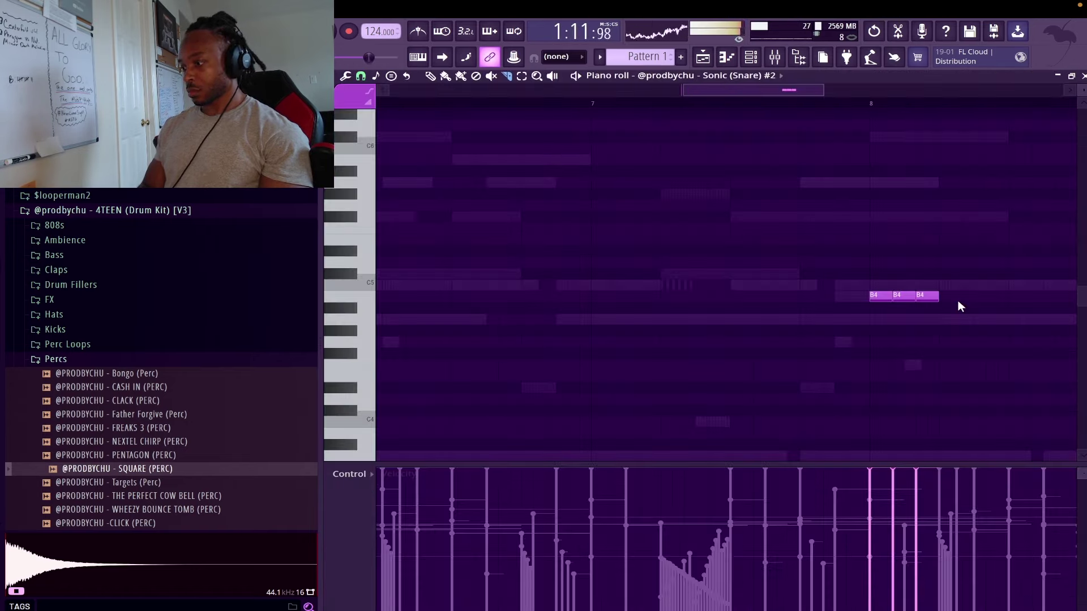
key(ctrl+b)
key(ctrl+b)
key(ctrl+b)
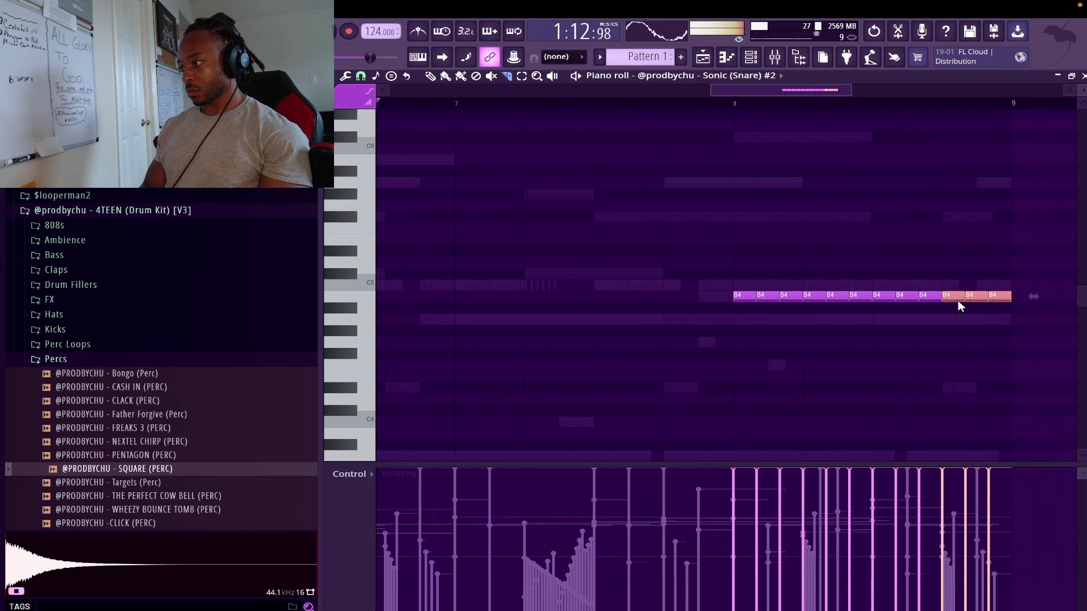
- Step the bar 8 snare notes downward, moving the second half to A4 and the last three notes to F#4
drag(1011, 323, 886, 275)
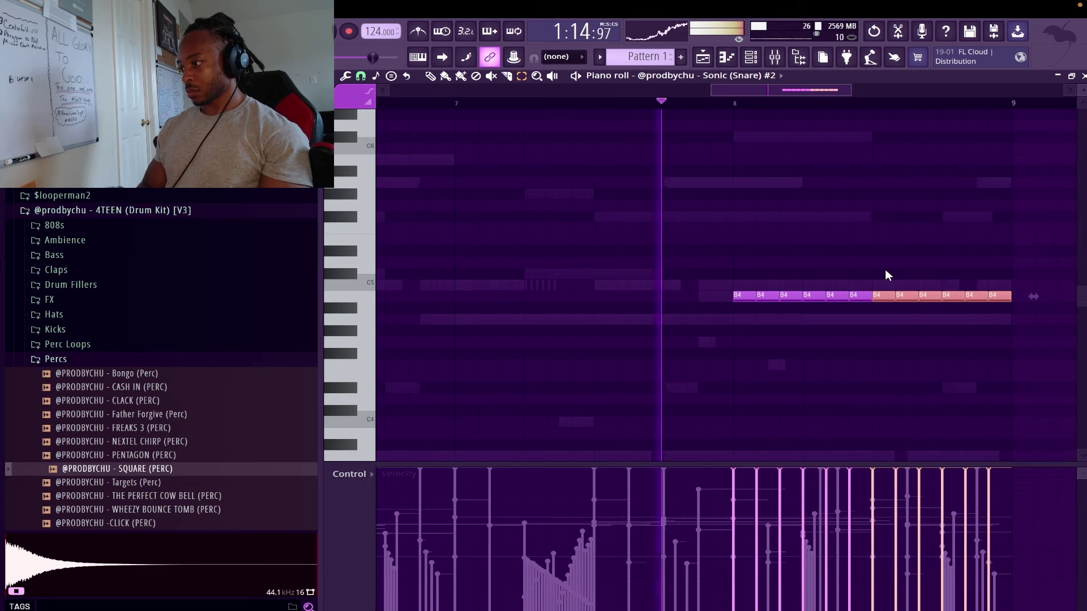
key(Down)
key(Down)
drag(1019, 337, 942, 312)
key(Down)
key(Down)
key(Down)
- Chop the middle A4 snare note in bar 8 into a short roll with the arpeggiator, raising its time multiplier
key(alt+a)
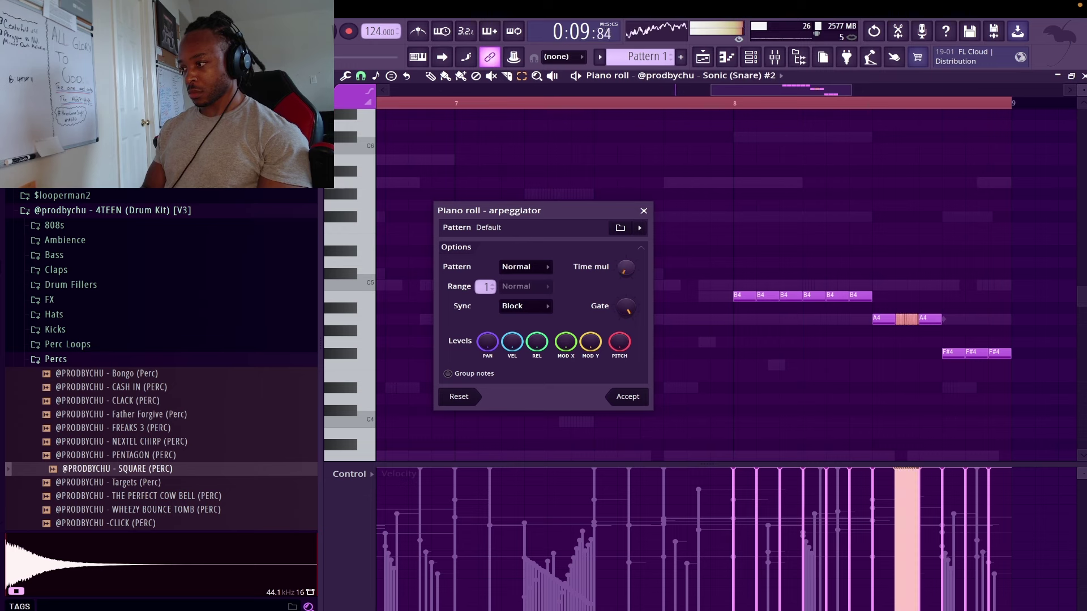
drag(625, 267, 625, 262)
click(633, 396)
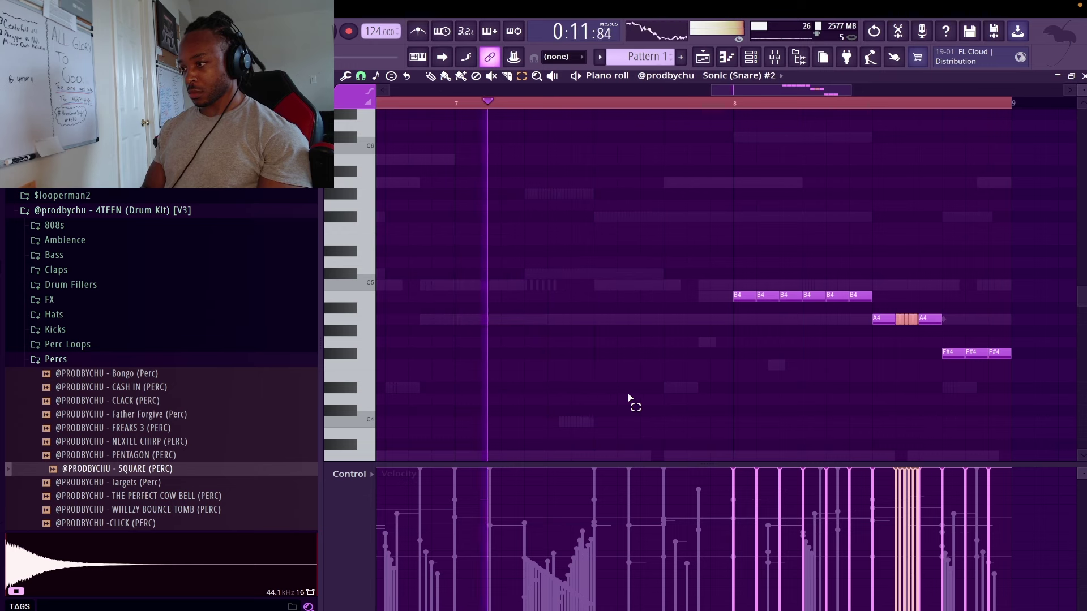
- Play back the Sonic (Snare) #2 roll from bar 8 and reshape the velocities of its notes
click(739, 104)
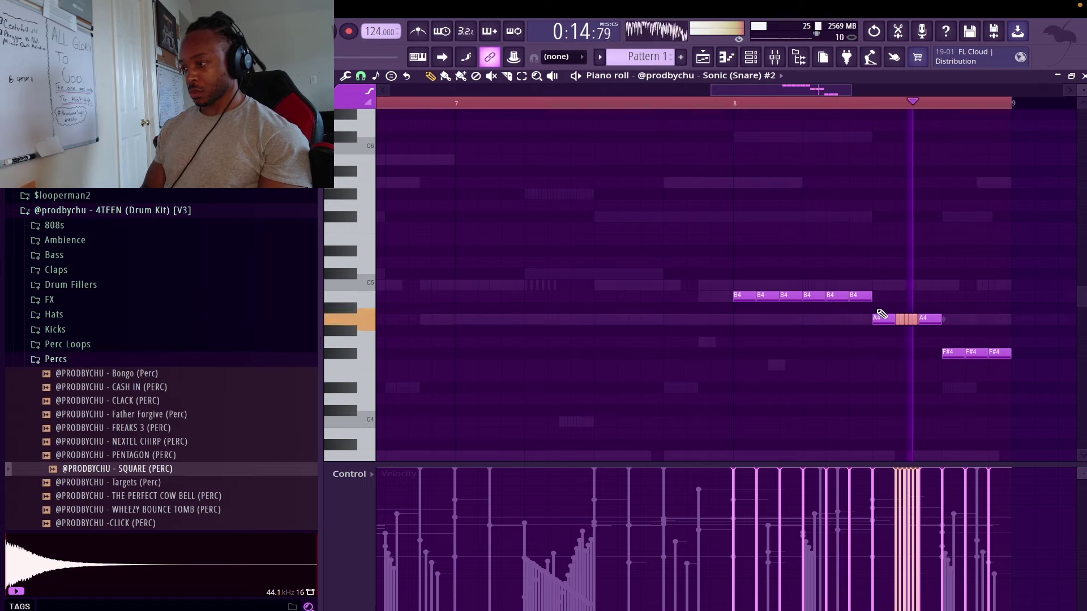
drag(733, 529, 950, 509)
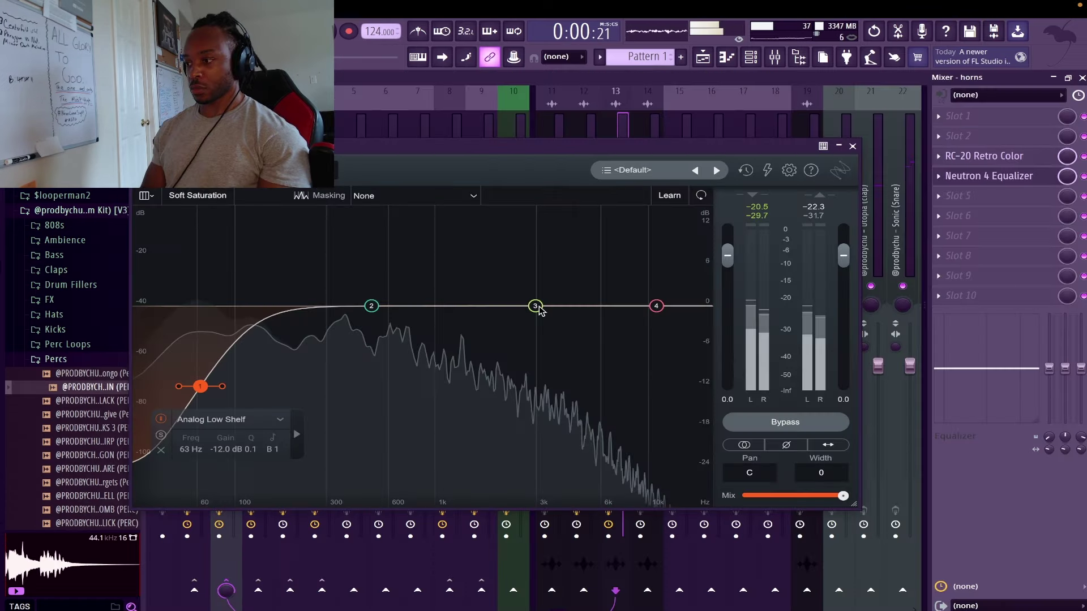
- Cut the horns' highs with a 3475 Hz, -7.0 dB high shelf in Neutron 4 Equalizer, and pull down the bass track's high shelf
drag(657, 306, 550, 353)
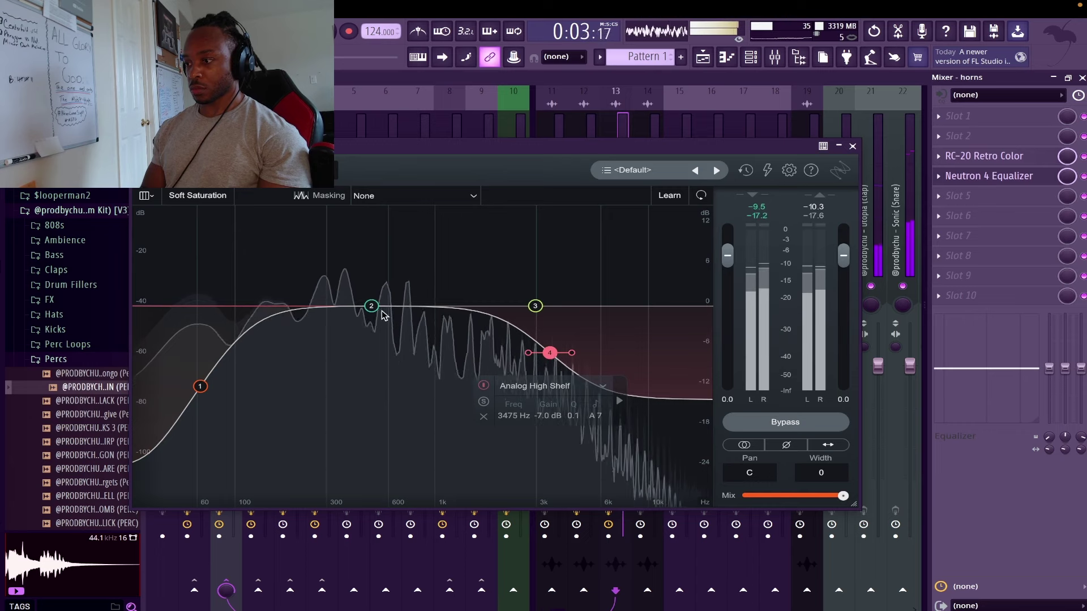
drag(478, 307, 488, 347)
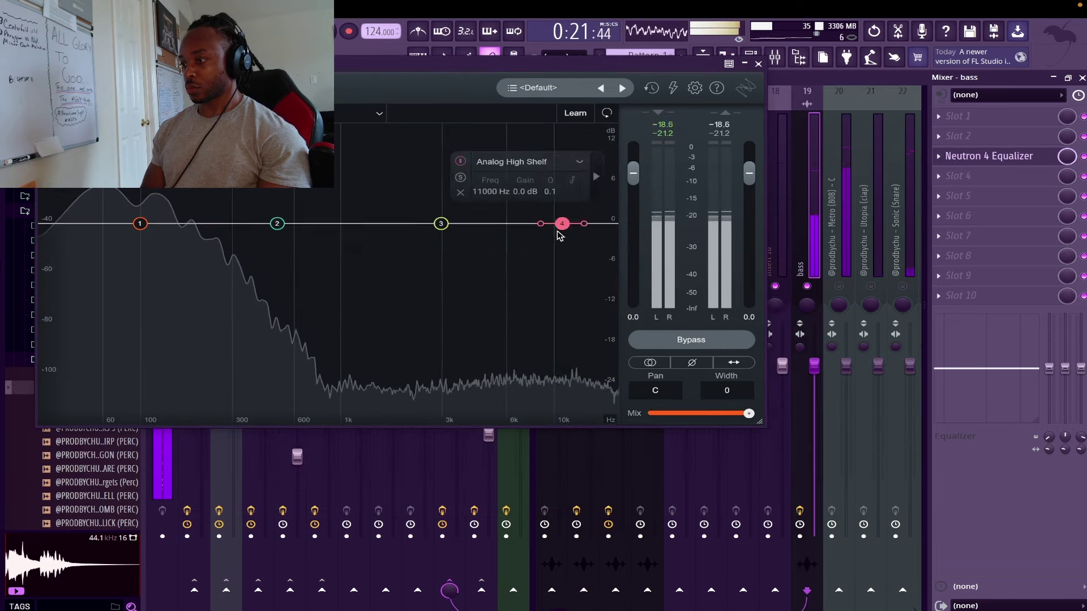
drag(563, 224, 400, 336)
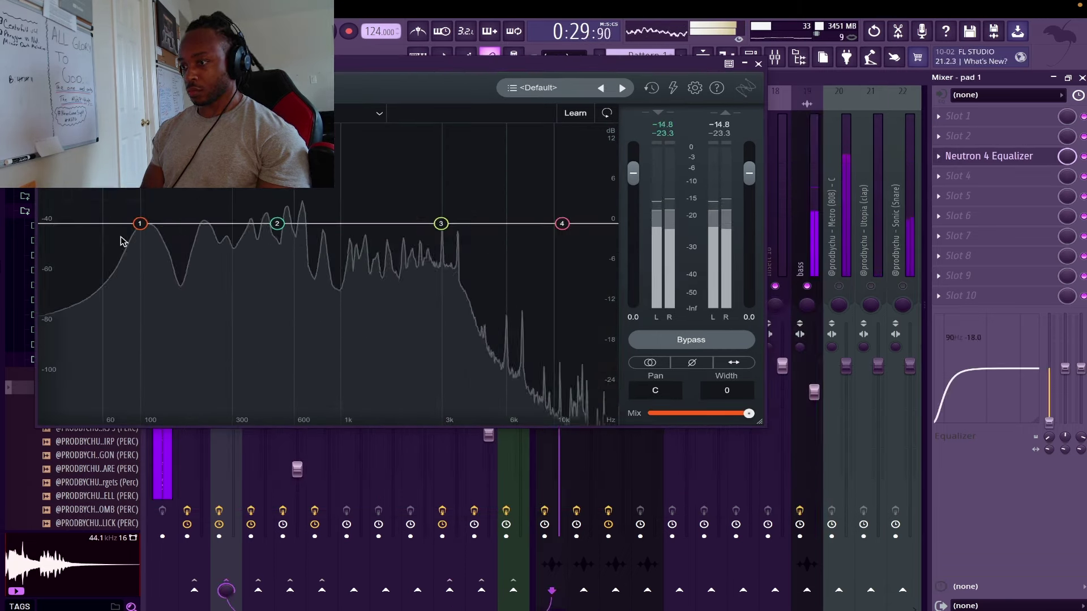
- Cut pad 1's lows with a 160 Hz, -17.1 dB low shelf in Neutron 4 Equalizer, and attenuate its highs with the high shelf
drag(140, 224, 177, 343)
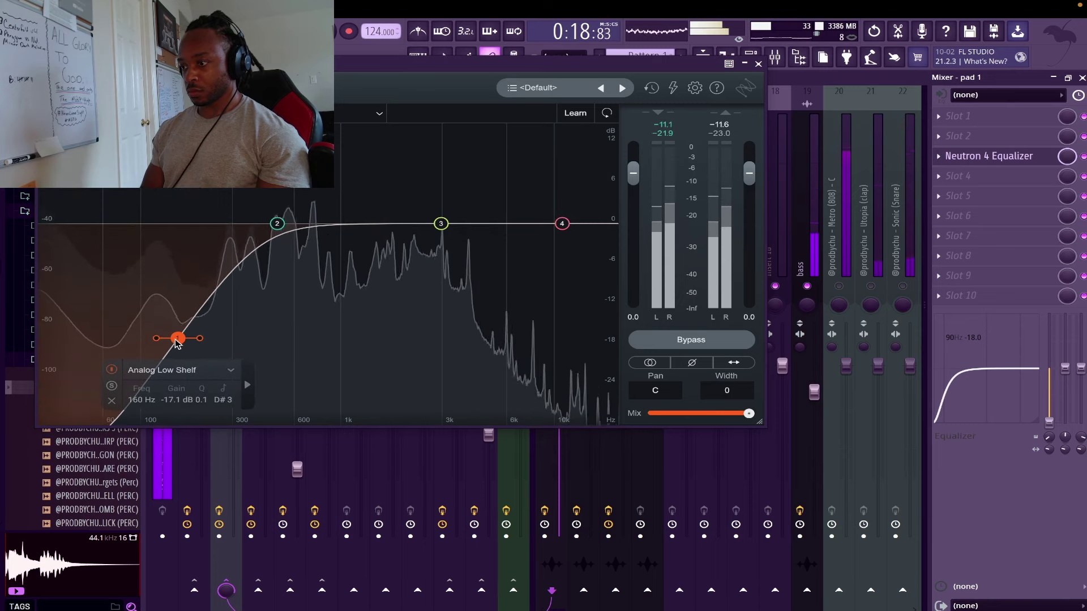
click(277, 224)
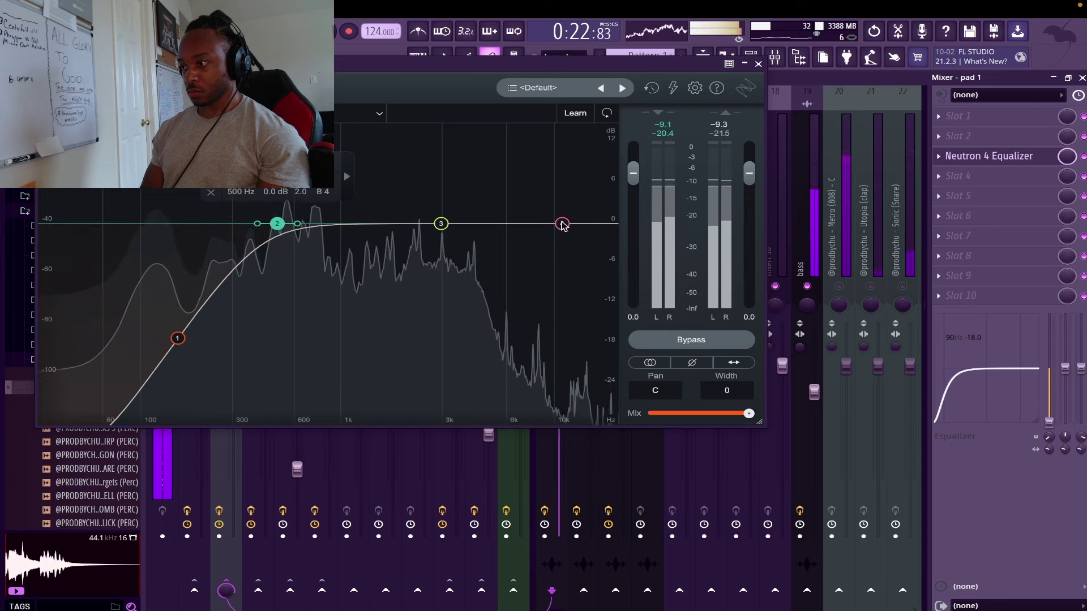
drag(563, 223, 537, 251)
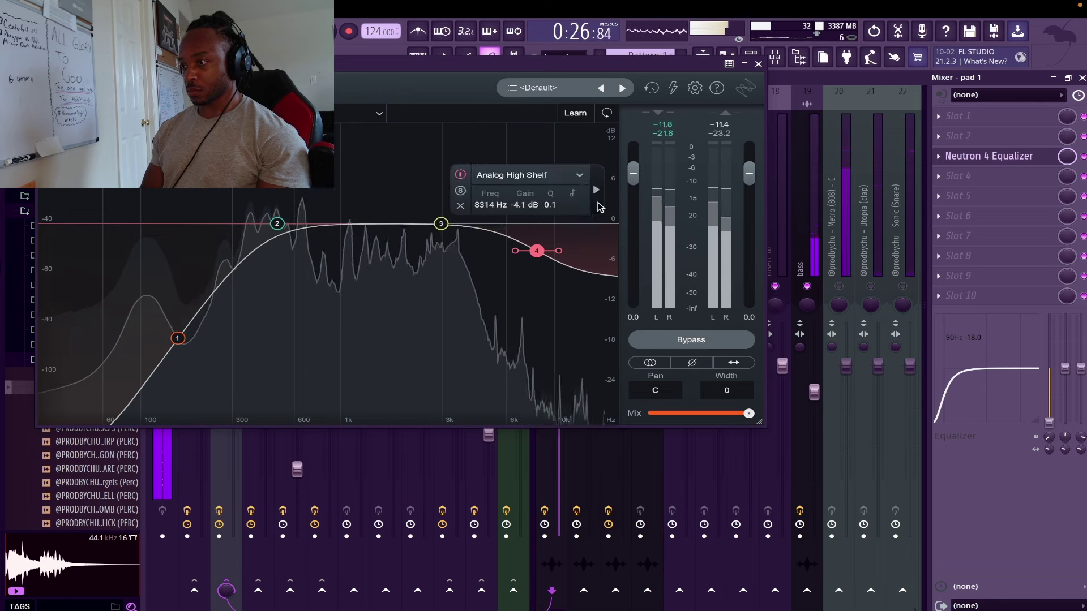
click(458, 188)
drag(536, 251, 441, 281)
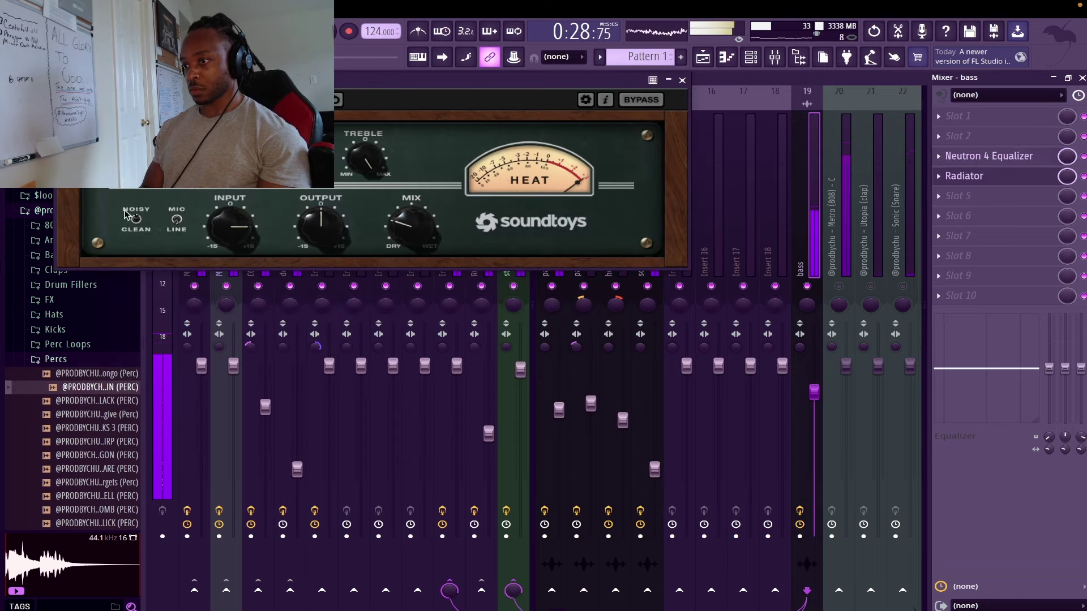
- Set the Metro (808) volume envelope to a hold with zero decay, sustain and release, and lengthen the sample's fade-out
click(684, 80)
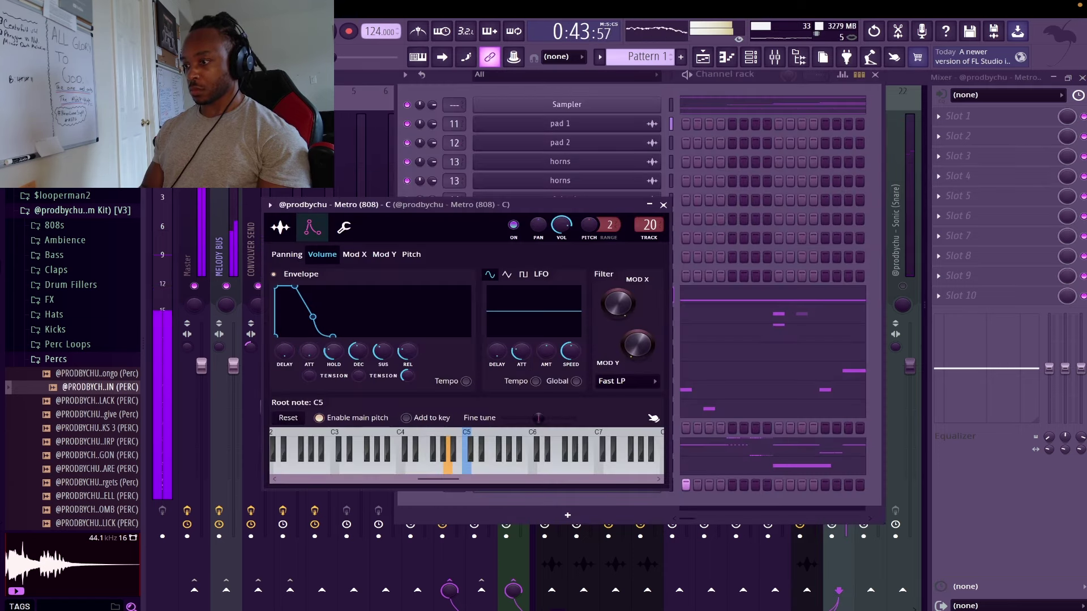
mouse_move(334, 351)
mouse_down()
mouse_move(334, 329)
mouse_move(358, 373)
mouse_move(383, 374)
mouse_up()
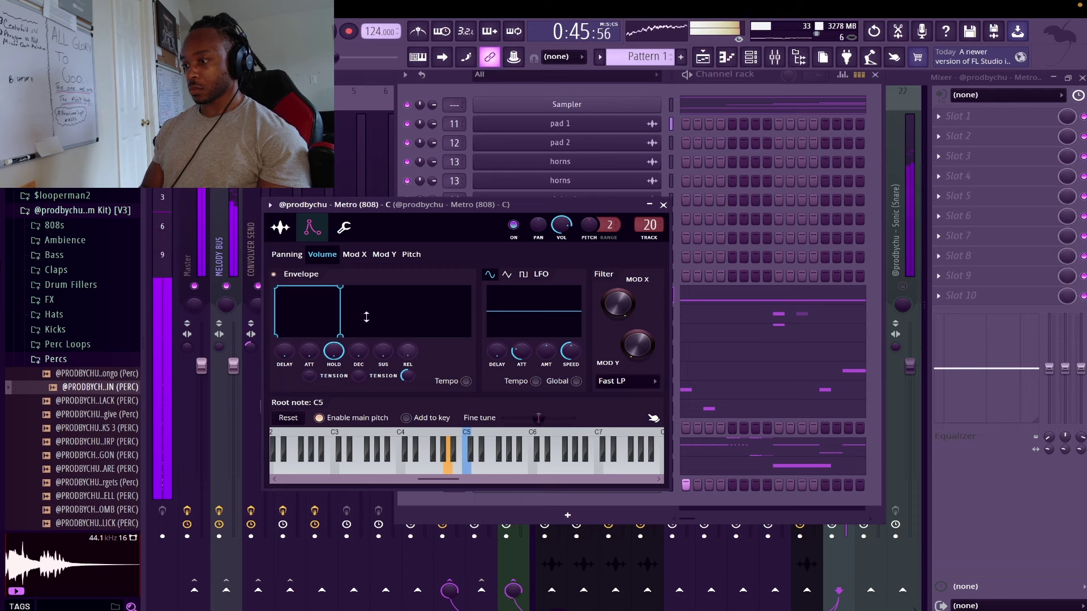
click(281, 228)
drag(585, 376, 585, 360)
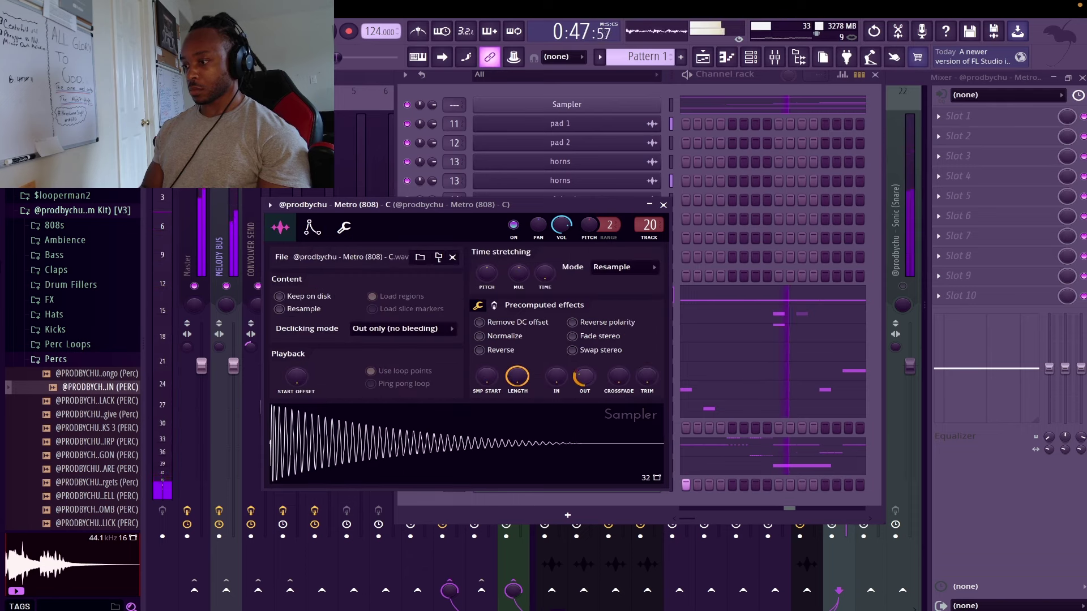
click(310, 229)
click(279, 229)
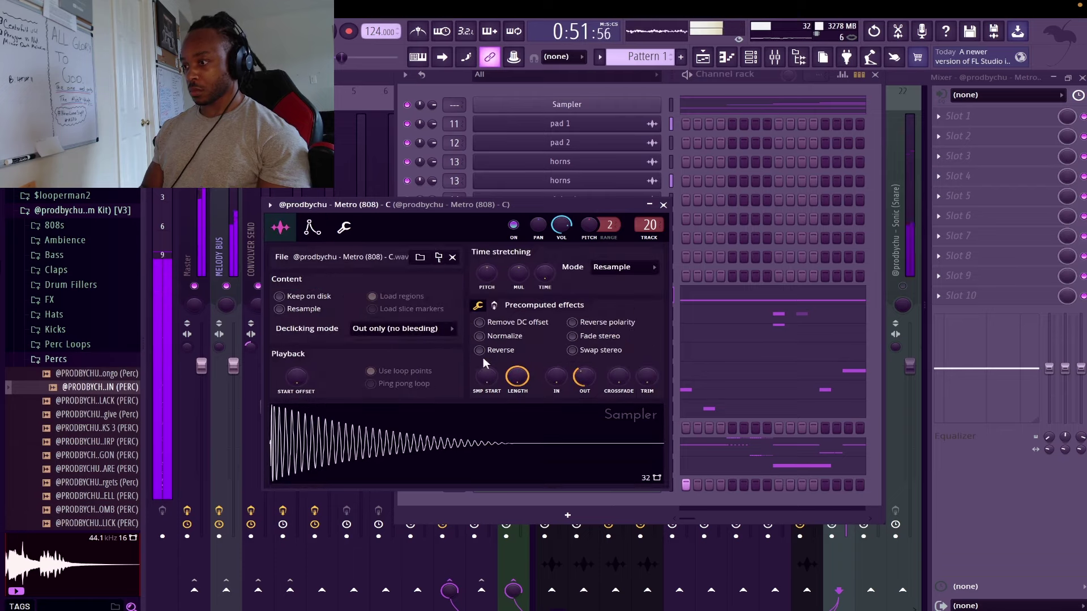
drag(484, 342, 484, 334)
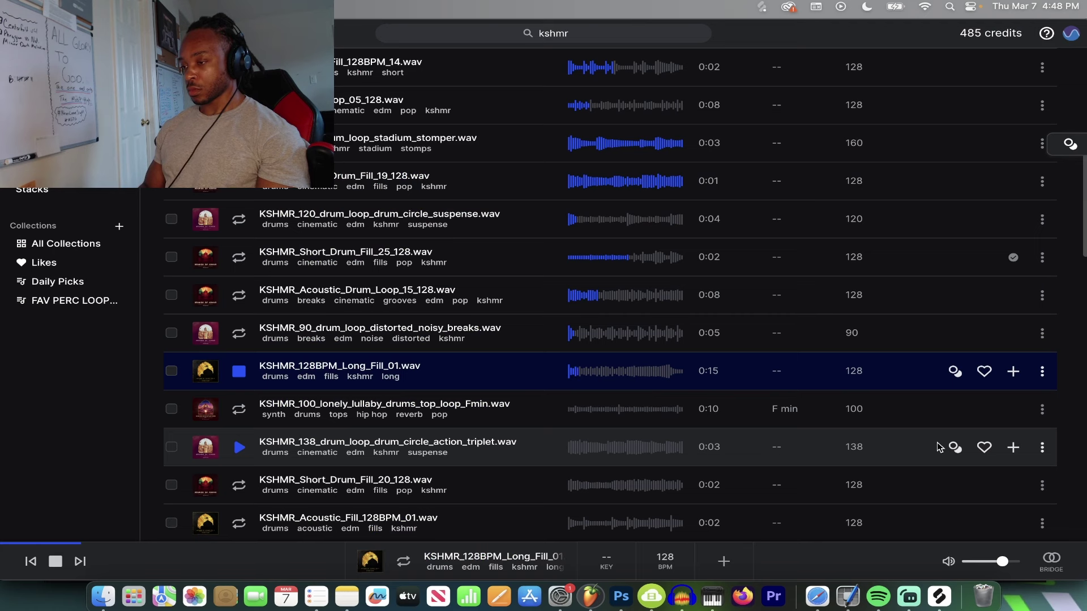
- Browse the KSHMR samples down to KSHMR_138_drum_loop_drum_circle_action_triplet, and repeat that loop along Track 20 up to bar 17
key(Down)
key(Down)
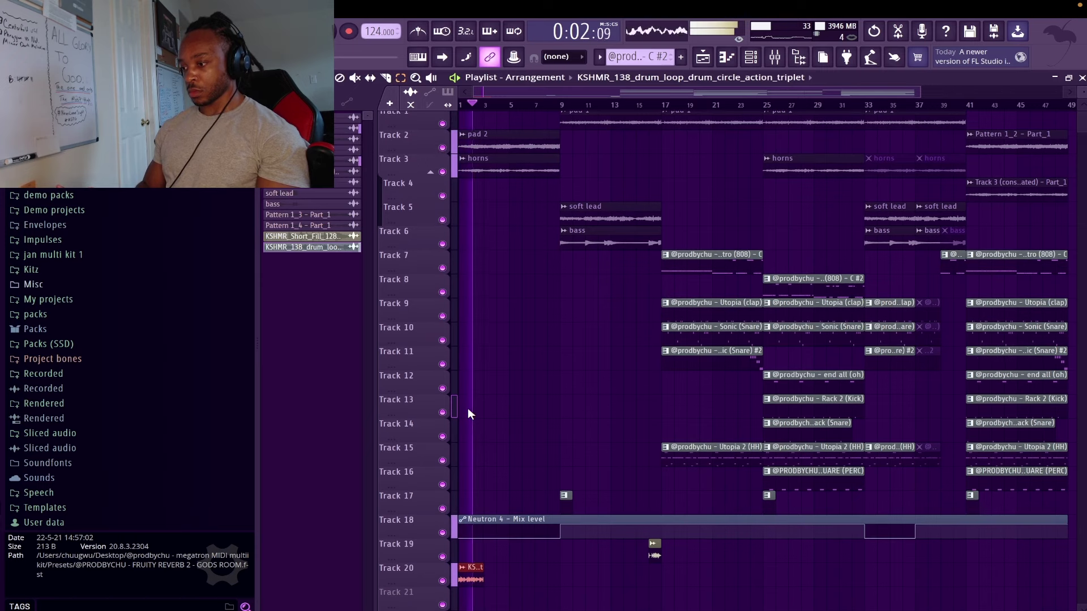
key(ctrl+b)
key(ctrl+b)
key(ctrl+b)
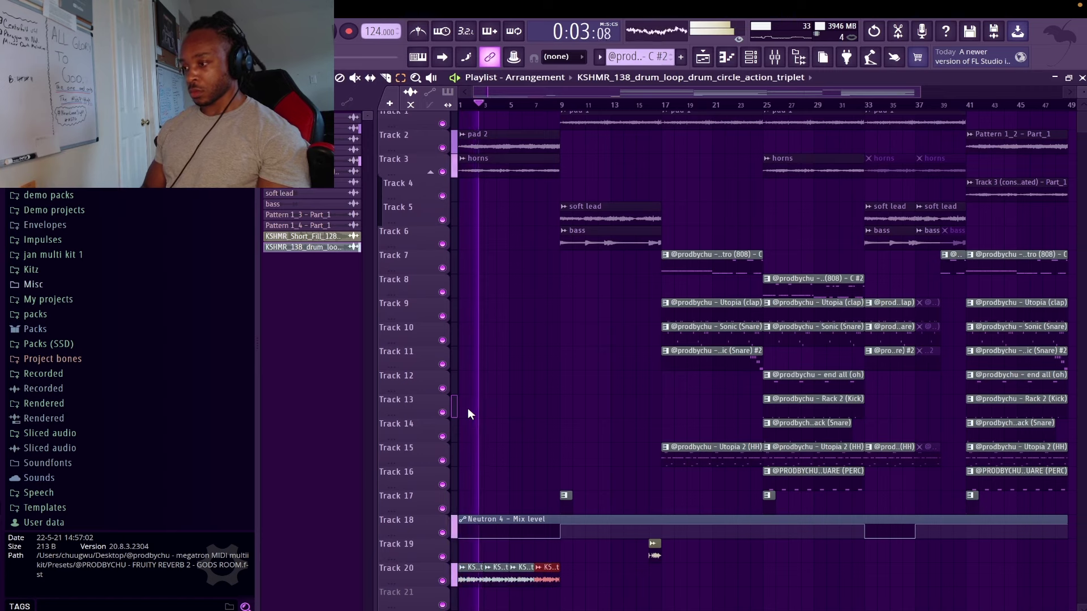
key(ctrl+b)
key(ctrl+b)
key(ctrl+b)
key(ctrl+b)
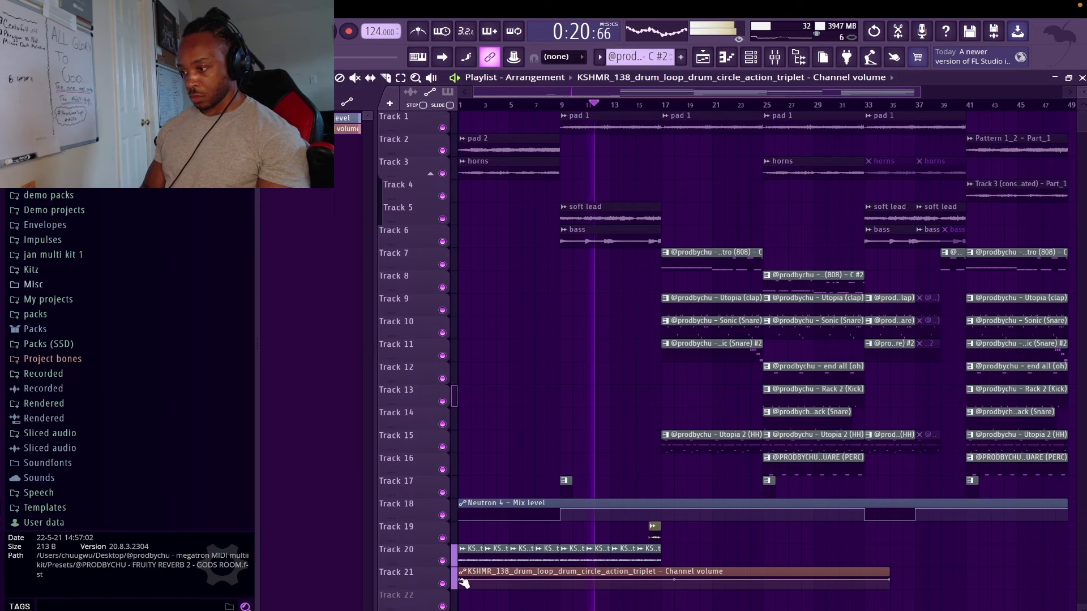
- Add points at bars 9 and 17 to the drum loop's channel volume automation on Track 21, and lower the bar 9 point
scroll(487, 583, up, 2)
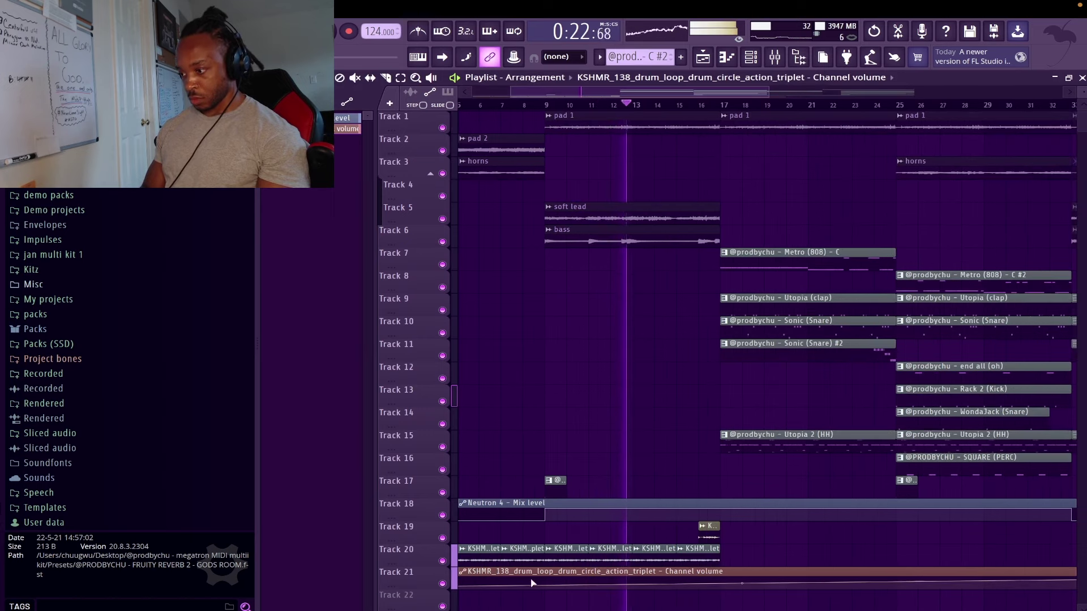
right_click(545, 582)
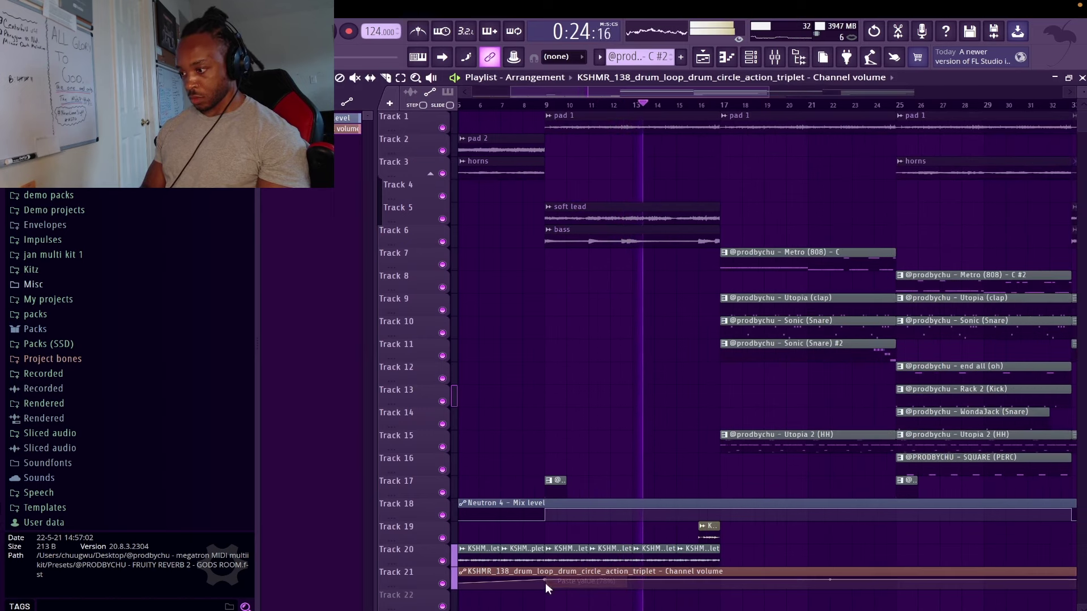
right_click(721, 581)
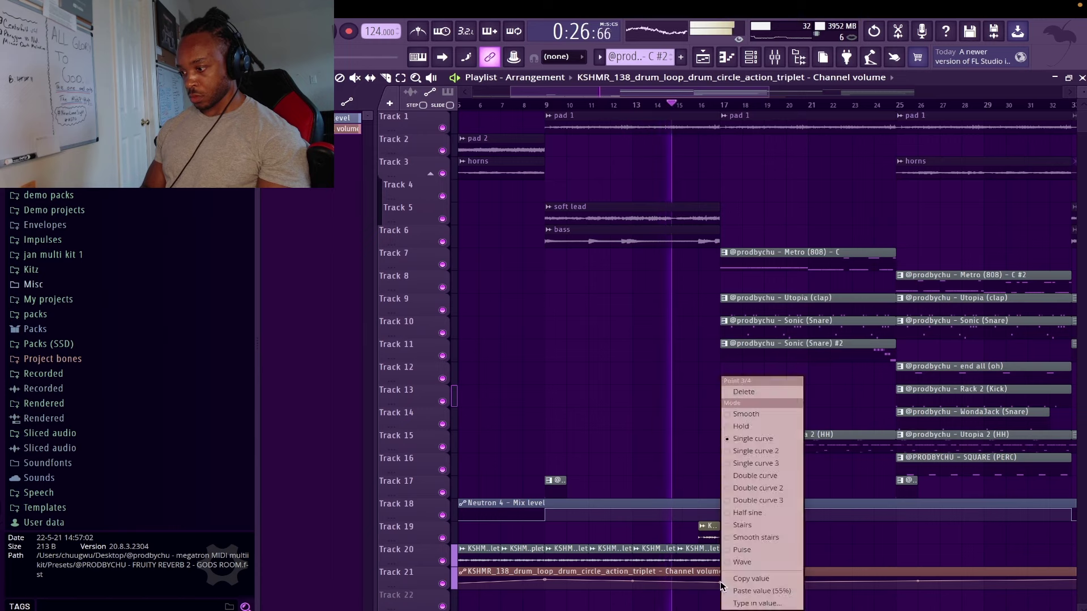
click(721, 582)
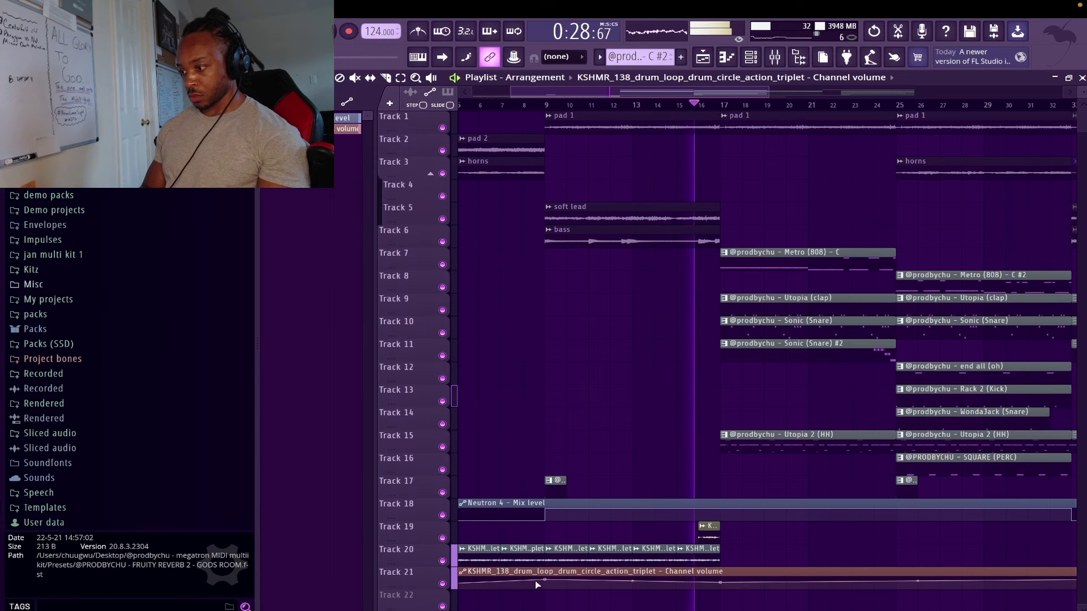
drag(545, 579, 544, 582)
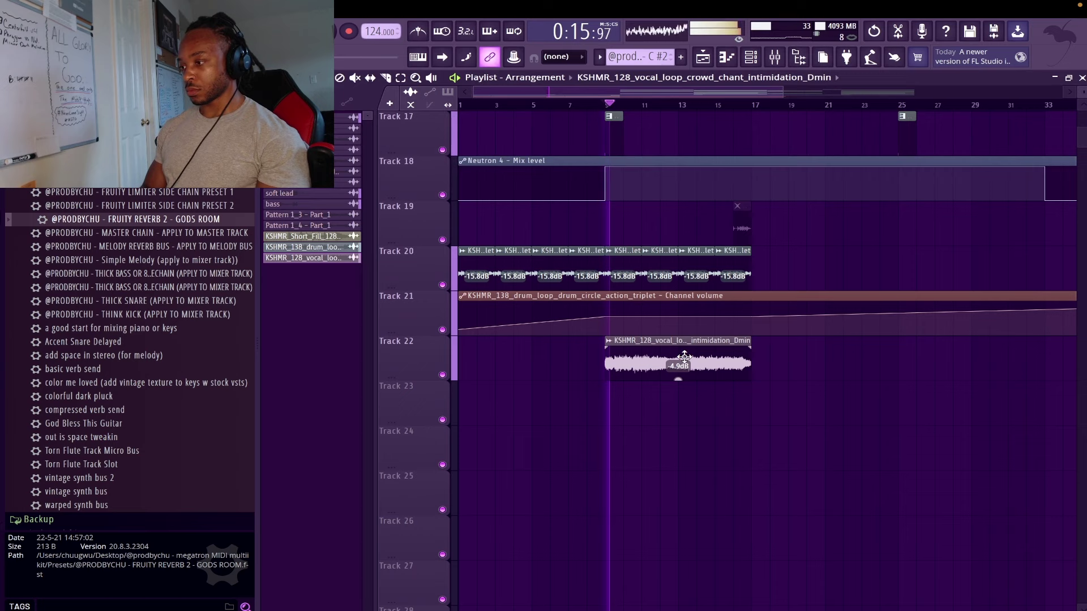
- Tune the time-stretching pitch in the sample settings of the KSHMR_128 crowd chant vocal clip on Track 22
double_click(691, 360)
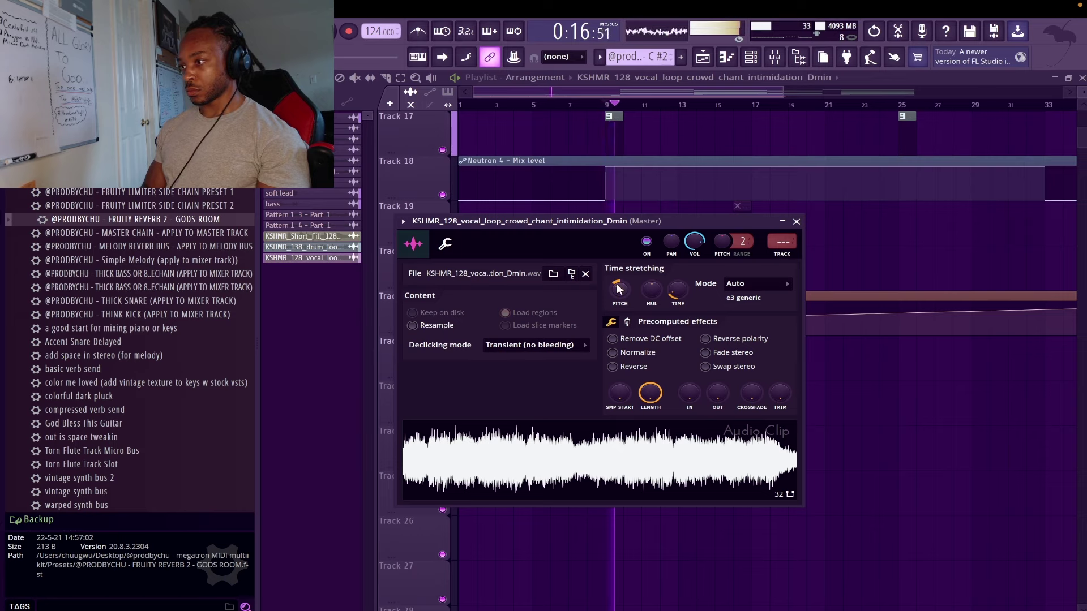
click(796, 221)
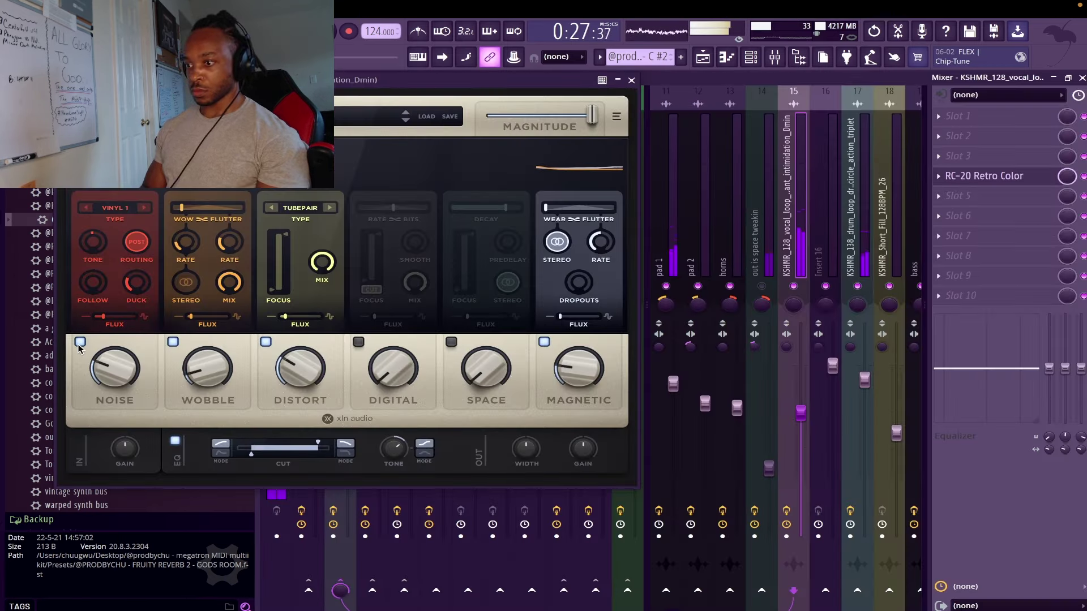
- Turn off the Noise module in the crowd chant vocal's RC-20 Retro Color, and lower the reverb volume in Outer Space
click(79, 344)
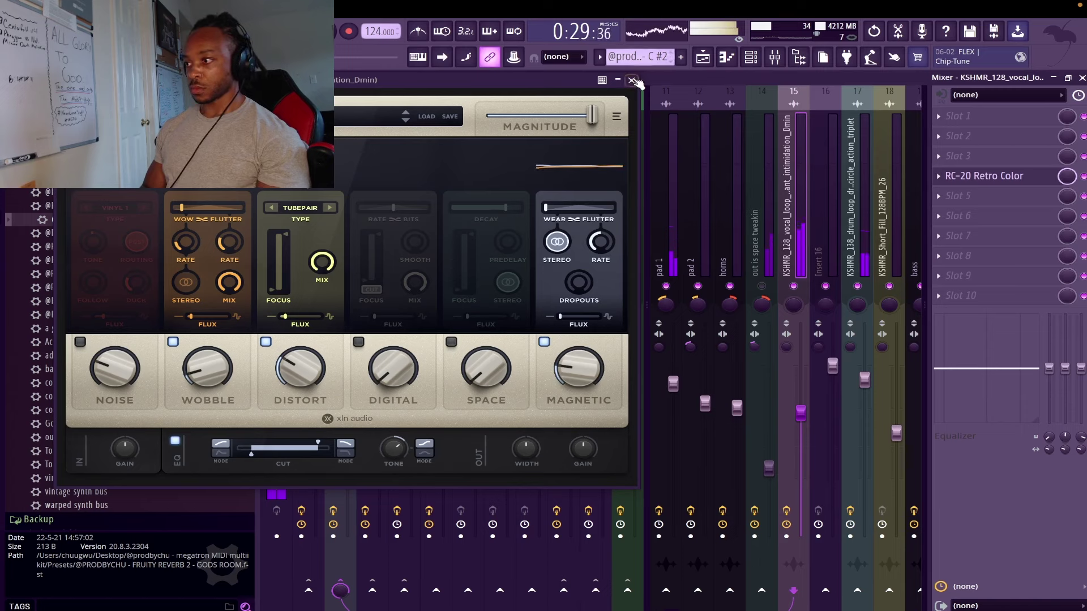
click(482, 365)
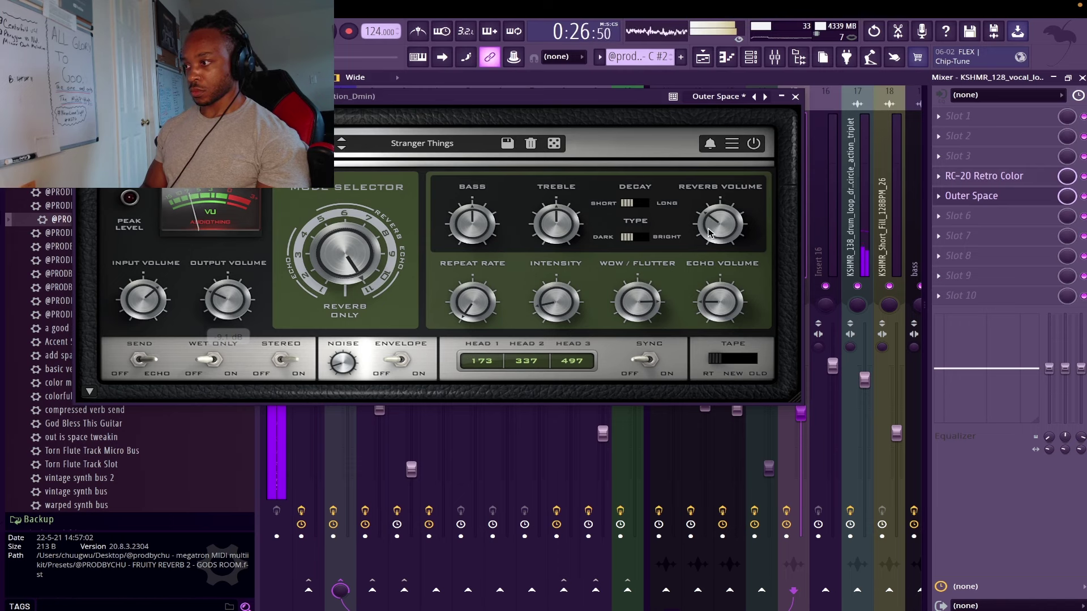
drag(710, 232, 707, 251)
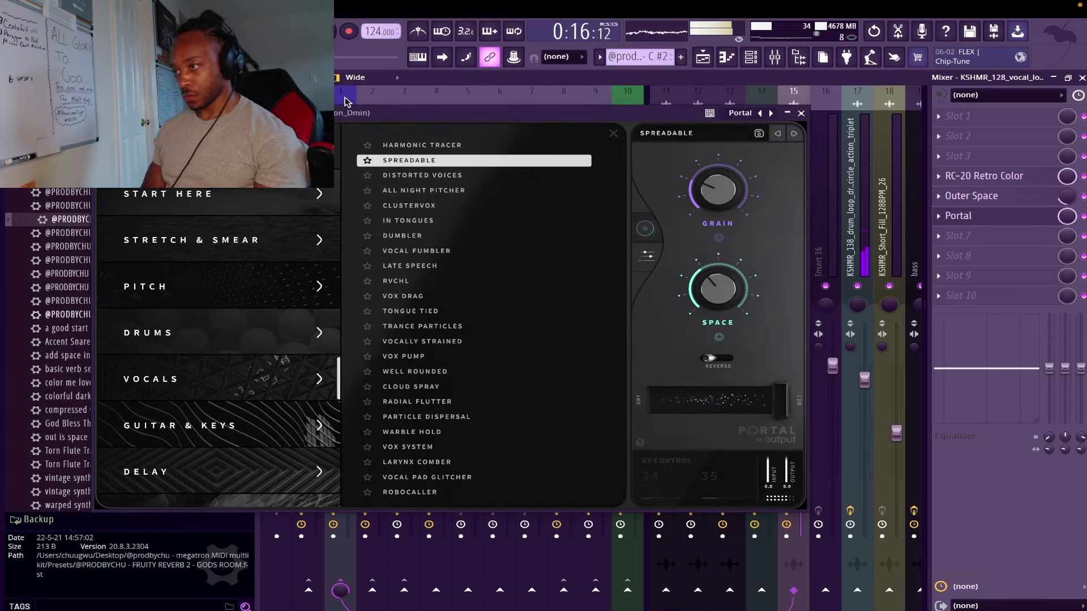
- Audition Portal's vocal presets from Distorted Voices onward on the crowd chant vocal, and settle on In Tongues
click(411, 178)
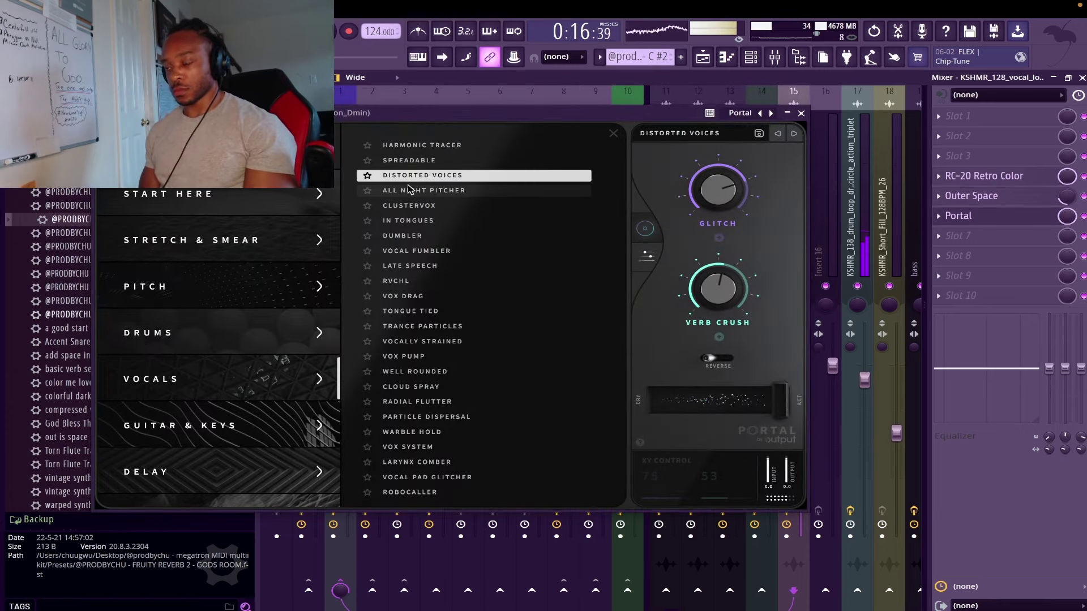
click(407, 190)
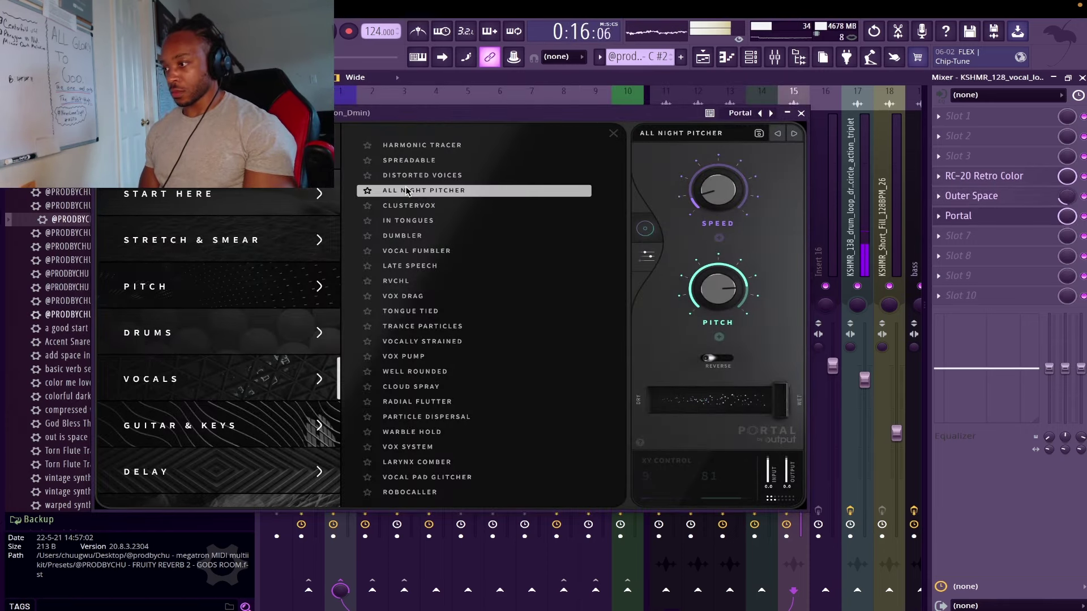
click(399, 207)
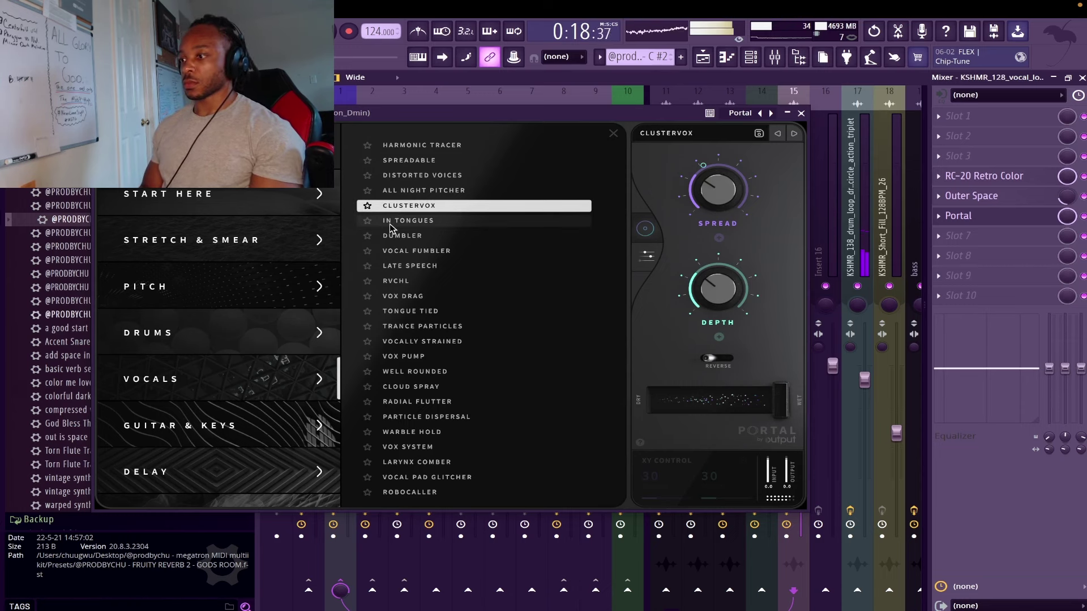
click(391, 226)
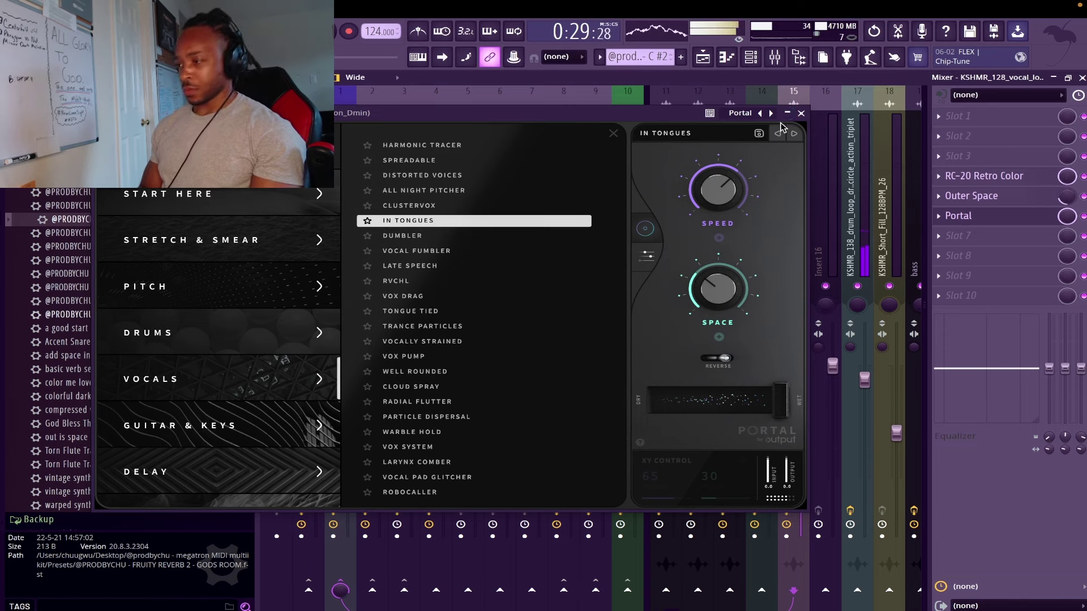
click(802, 113)
- Trim the recorded crowd chant clip on Track 23 to a two-bar piece at bar 17, and repeat it up to bar 25
key(F5)
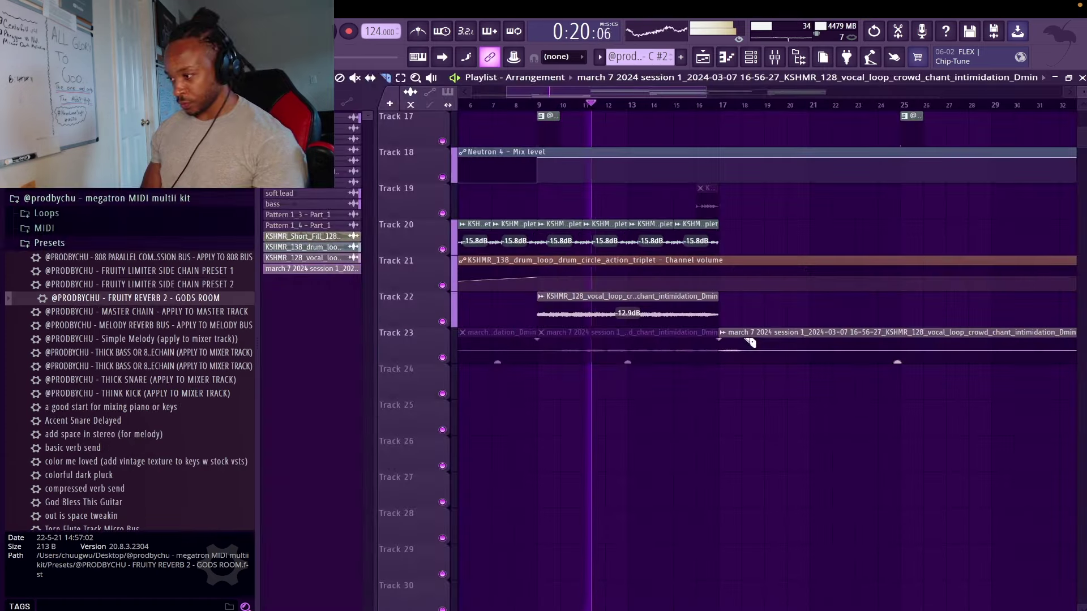
right_click(770, 338)
click(747, 348)
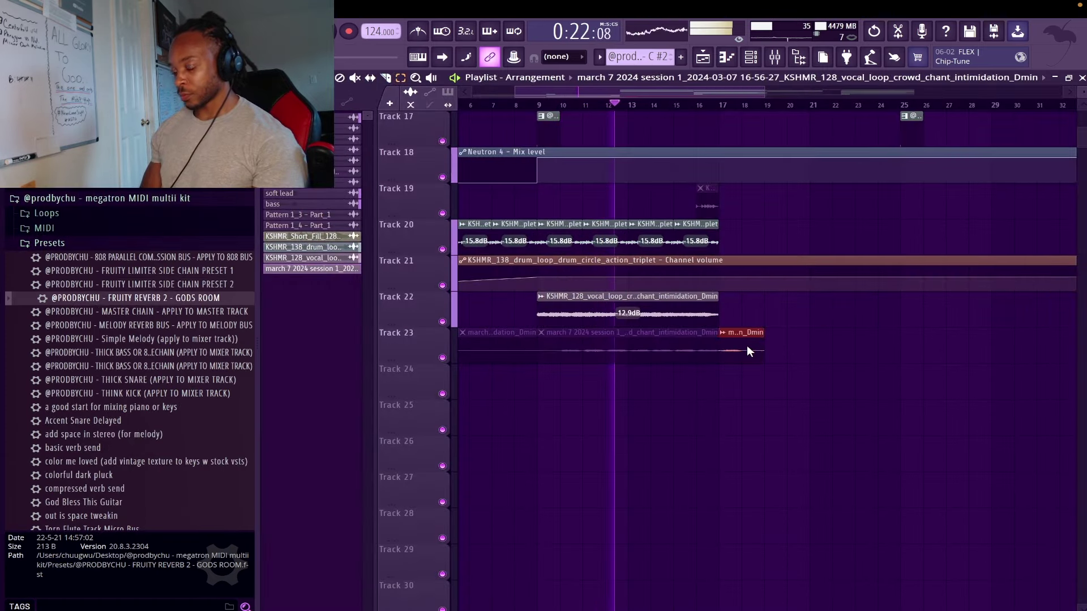
key(ctrl+b)
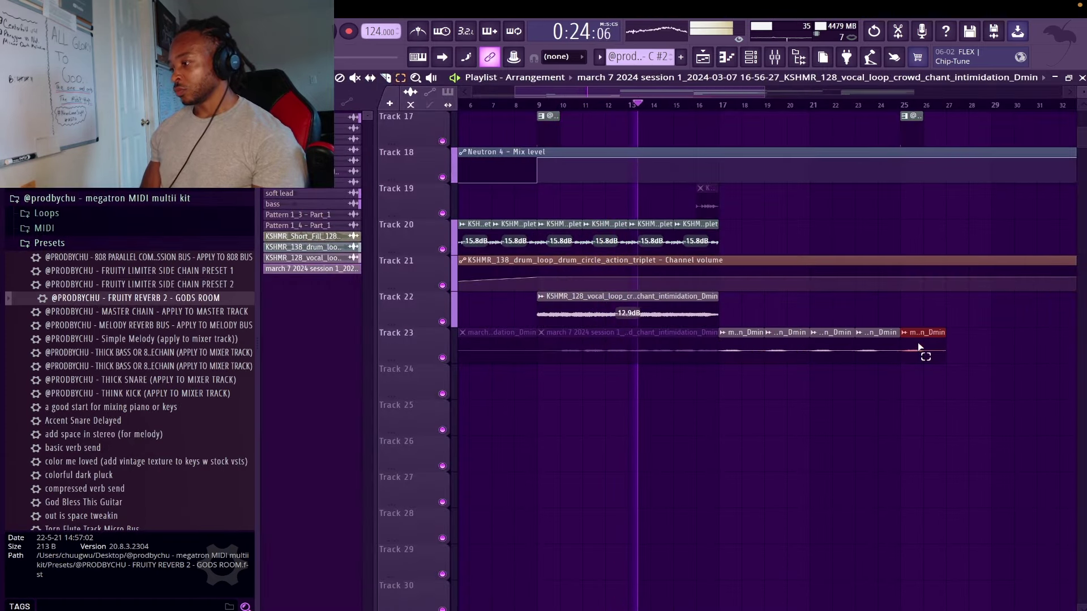
- Route the recorded crowd chant clip to mixer track 16, and lower that track's fader slightly
double_click(884, 349)
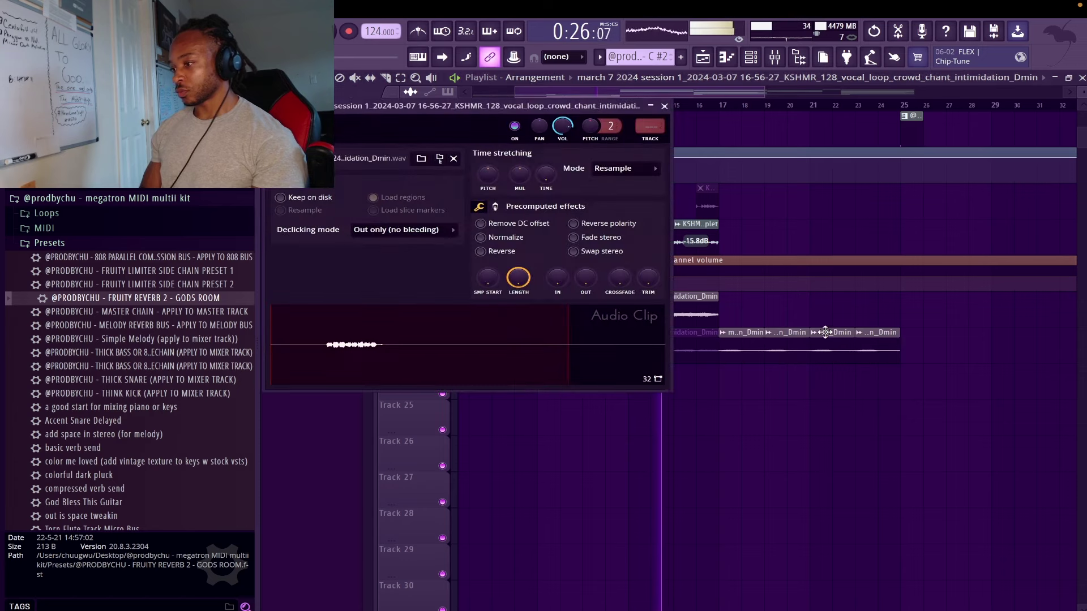
click(775, 57)
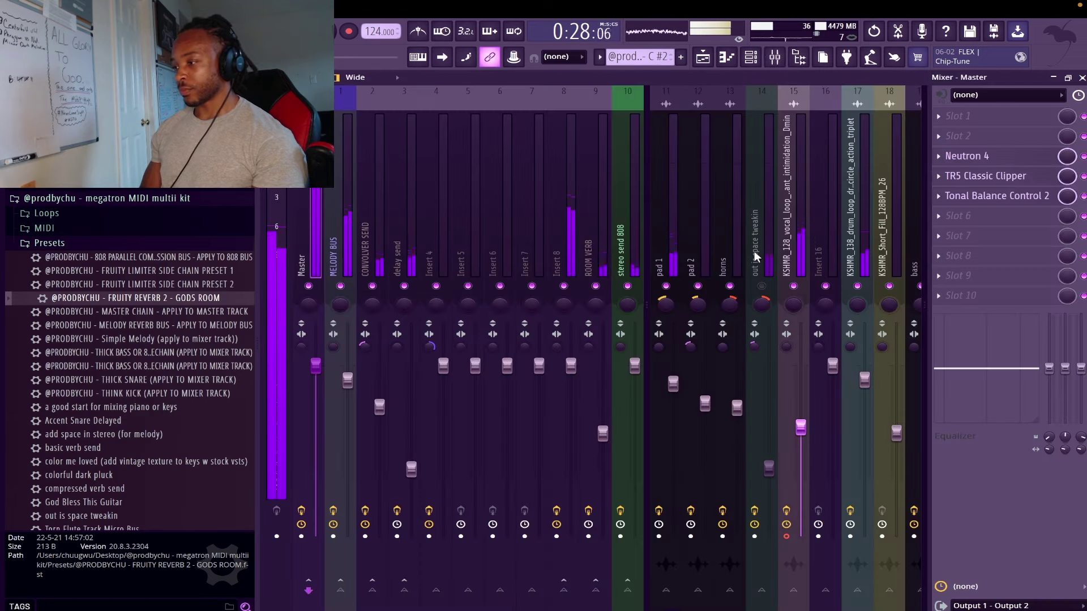
click(824, 250)
key(ctrl+l)
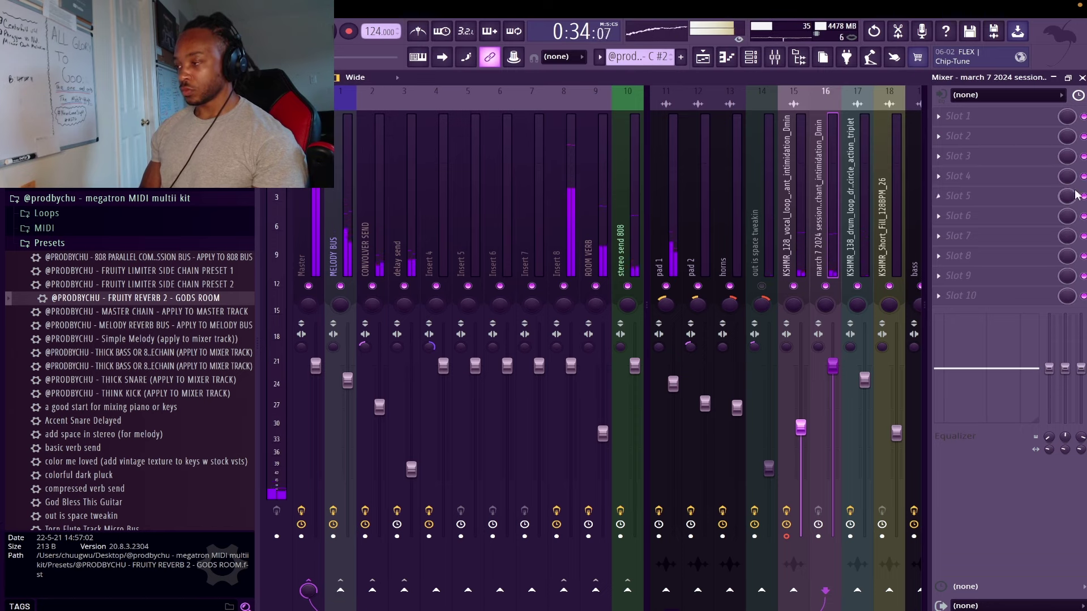
key(F9)
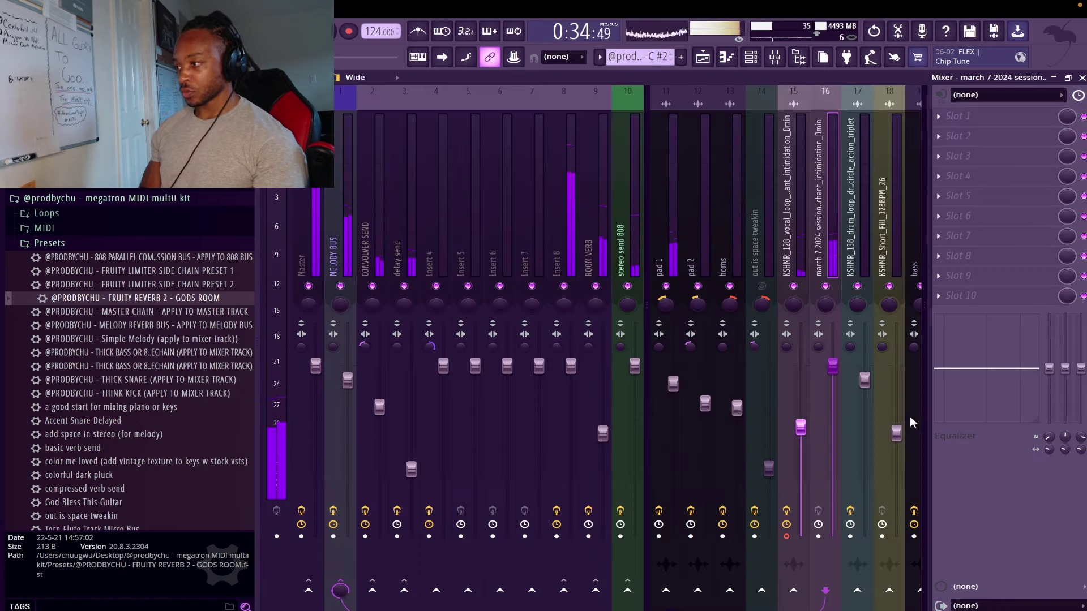
drag(832, 366, 832, 385)
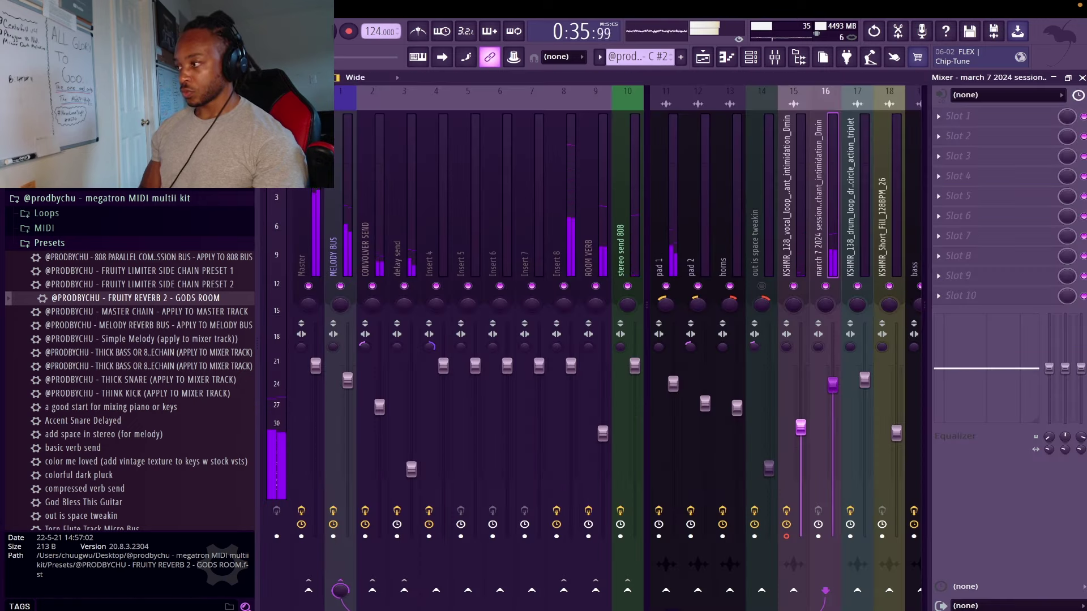
key(F9)
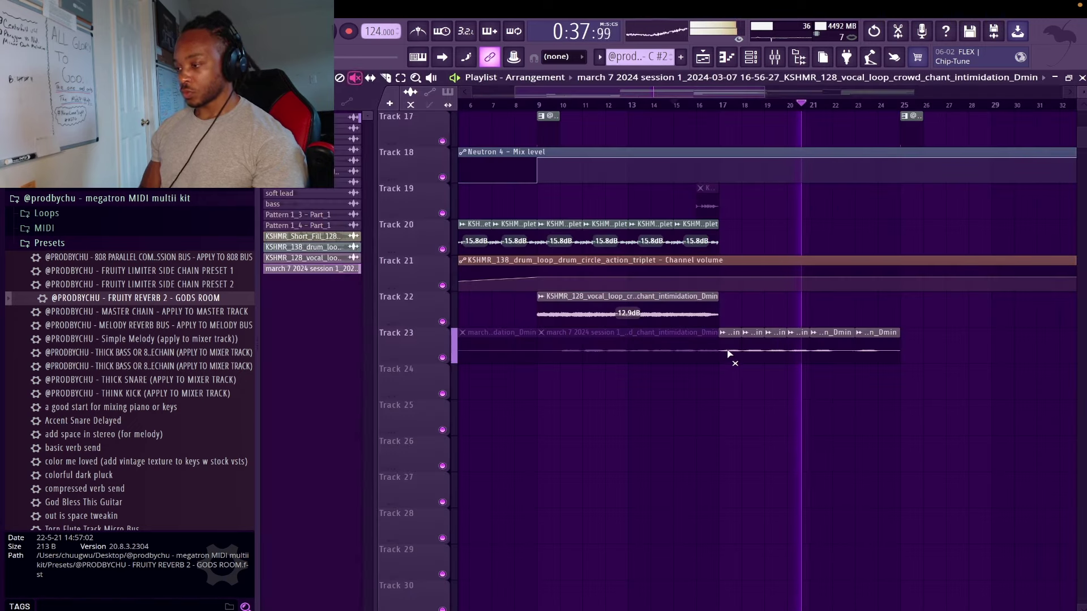
- Mute the one-bar recorded crowd chant clip at bar 17 on Track 23
click(729, 352)
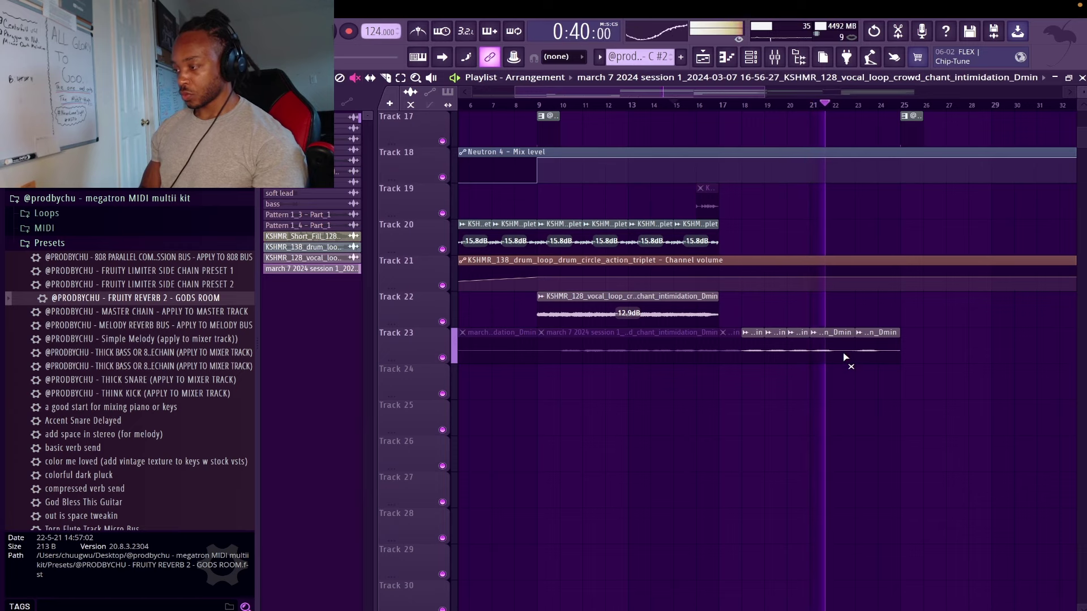
key(p)
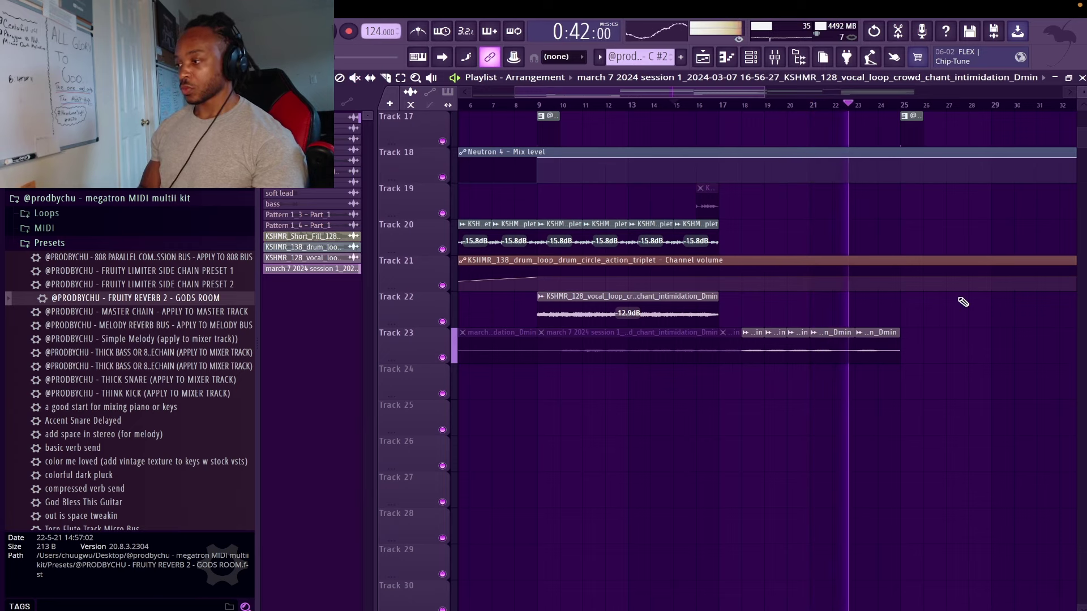
key(e)
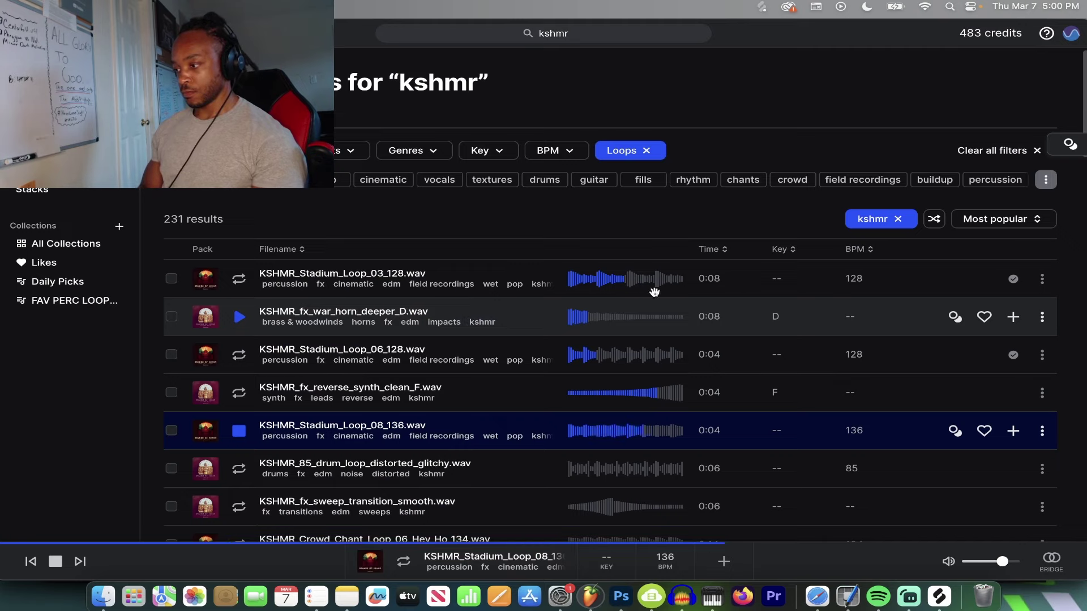
- Get KSHMR_Stadium_Loop_08_136.wav from the kshmr sample results, place its repeated clips on Track 24 from bar 1 to bar 9, and play them back
click(1013, 435)
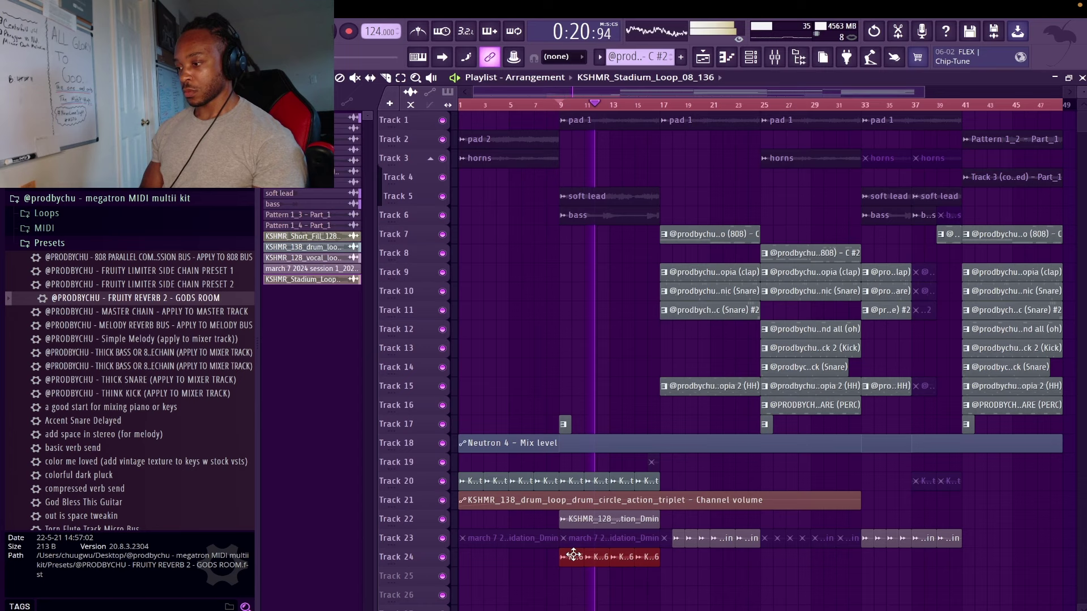
drag(573, 556, 369, 559)
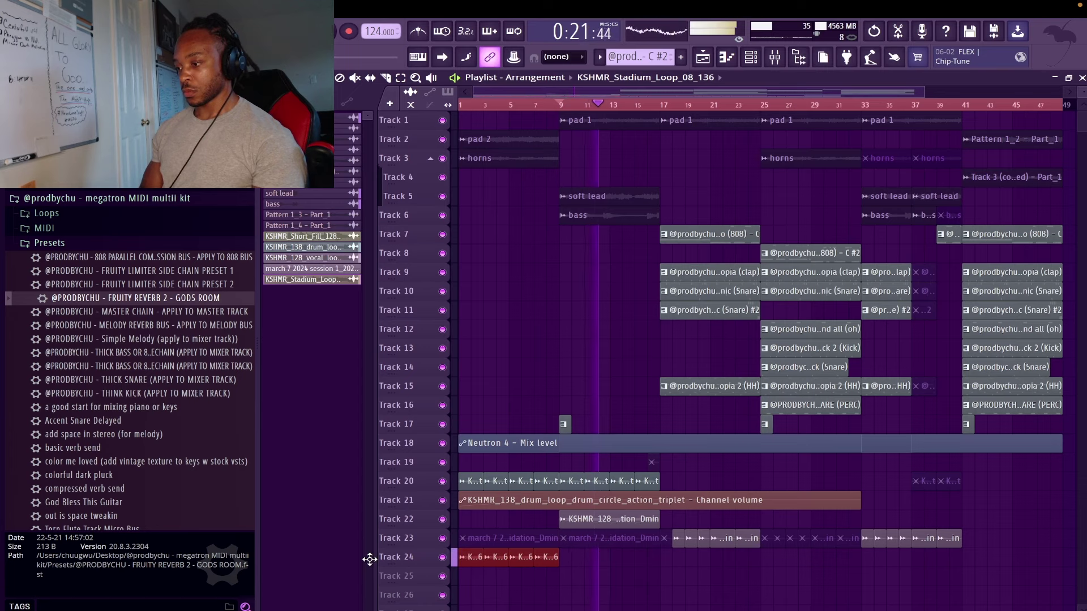
click(559, 105)
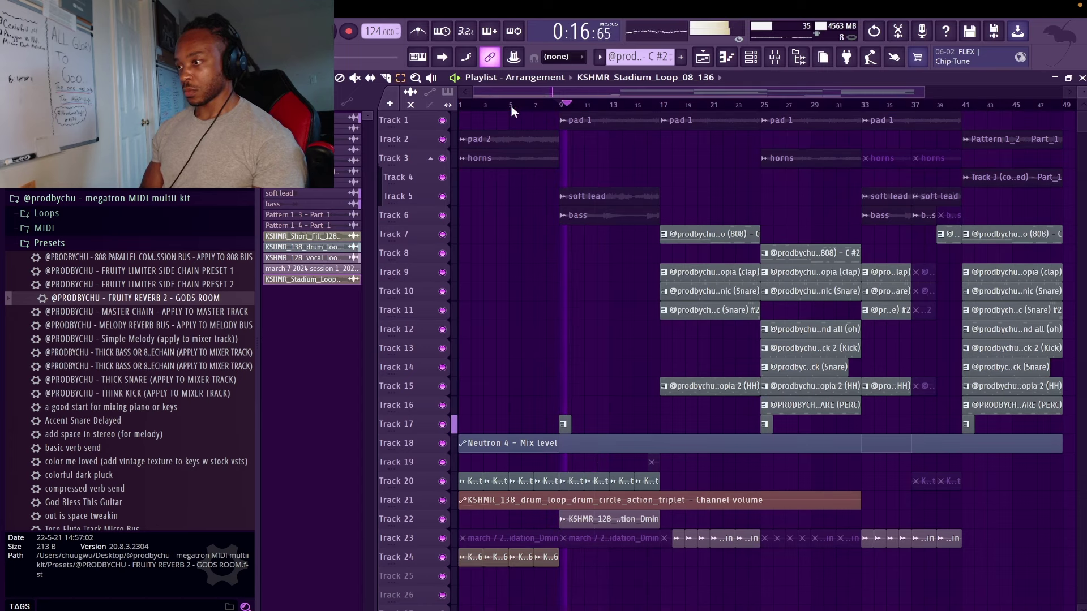
key(space)
key(space)
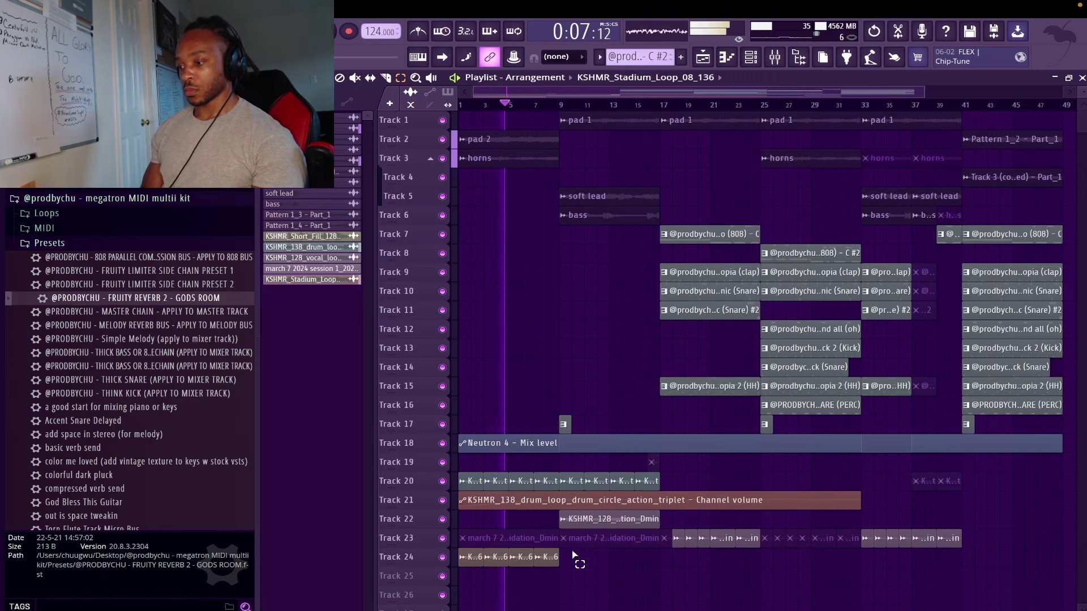
- Mute the KSHMR_138 drum loop clips on Track 20 from bar 1 to bar 9, keeping those from bar 9 to 17 active
key(t)
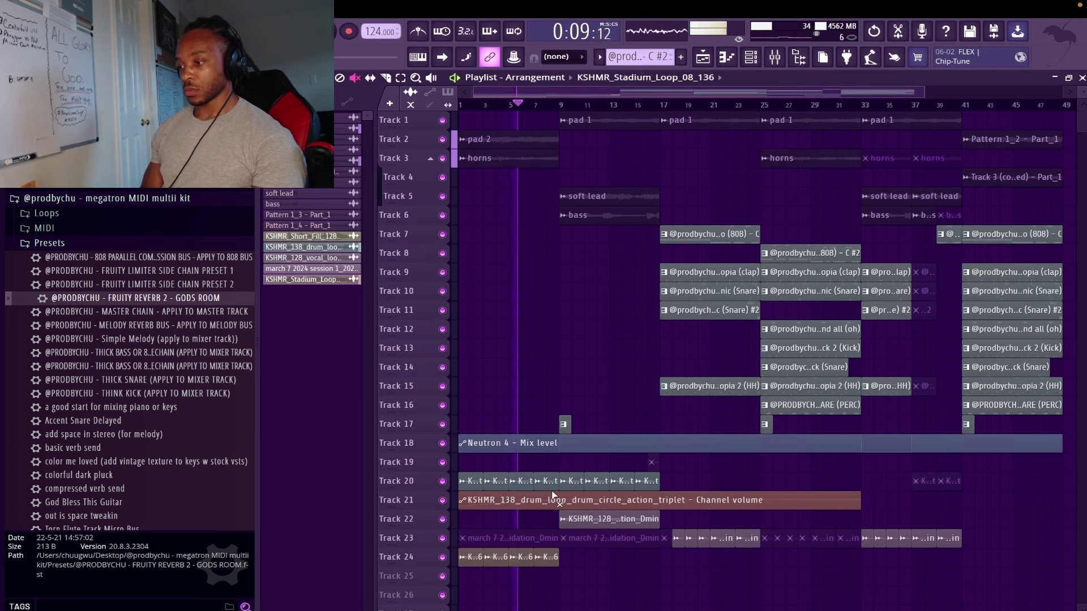
drag(555, 481, 460, 484)
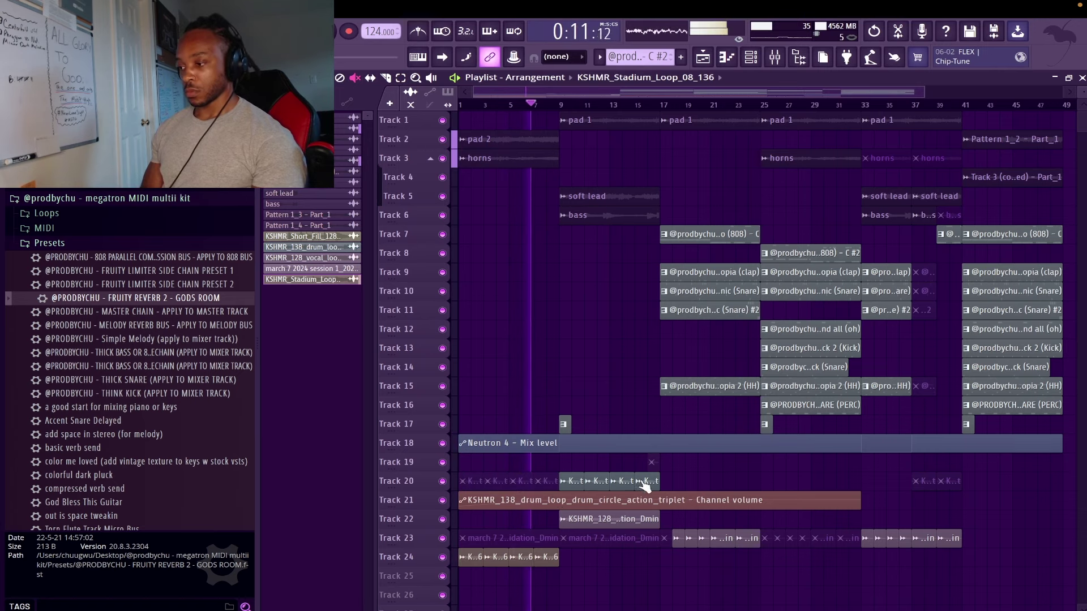
click(554, 481)
key(e)
drag(578, 558, 436, 562)
key(t)
drag(564, 481, 651, 480)
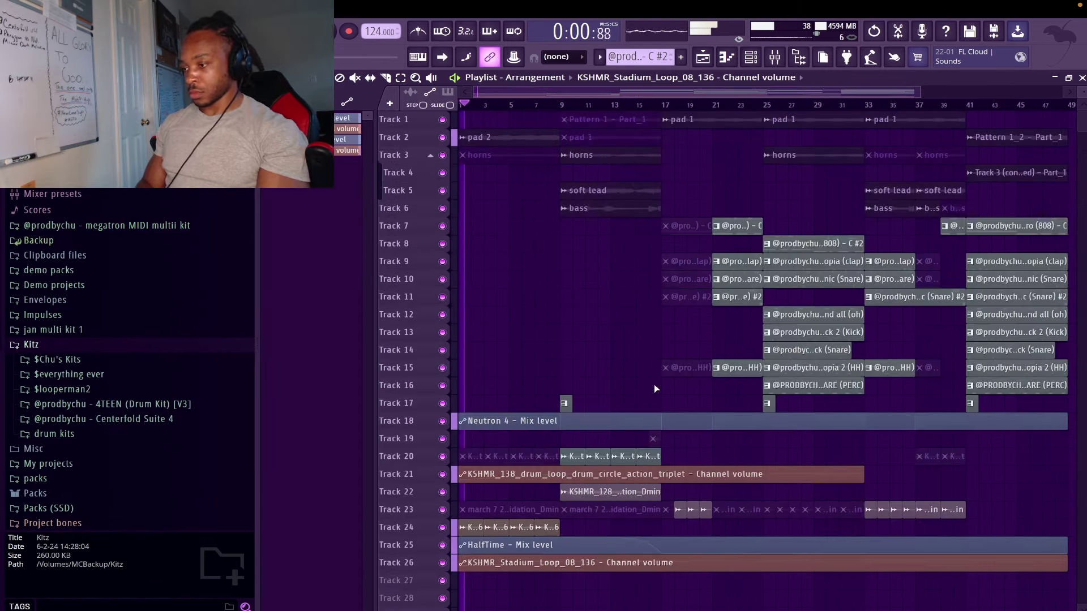
- Lower the starting point of the KSHMR_Stadium_Loop_08_136 channel volume automation on Track 26, and replay the intro
scroll(654, 385, up, 3)
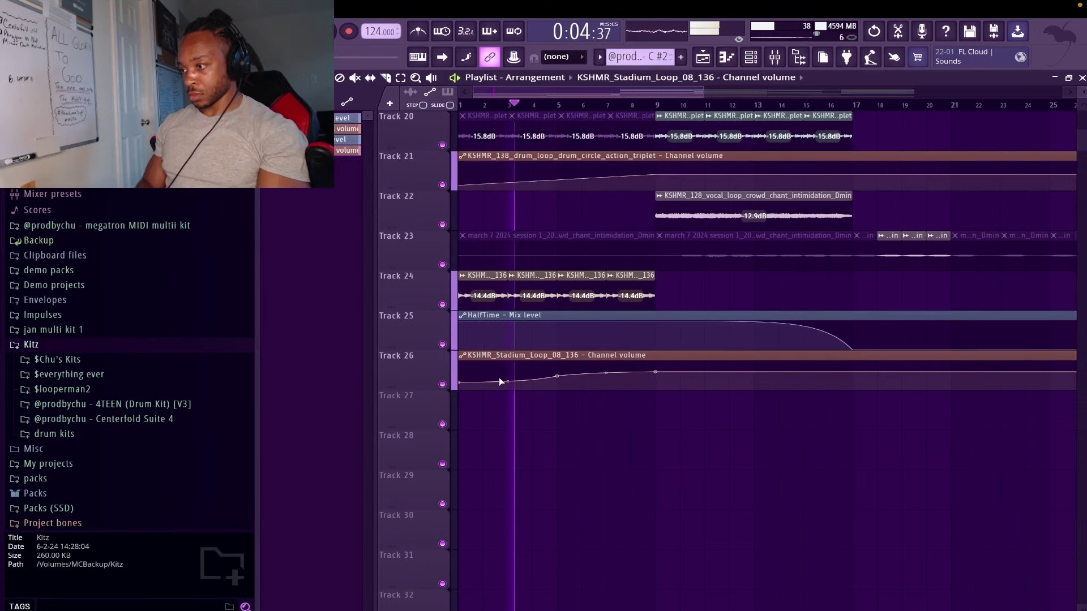
drag(459, 383, 459, 385)
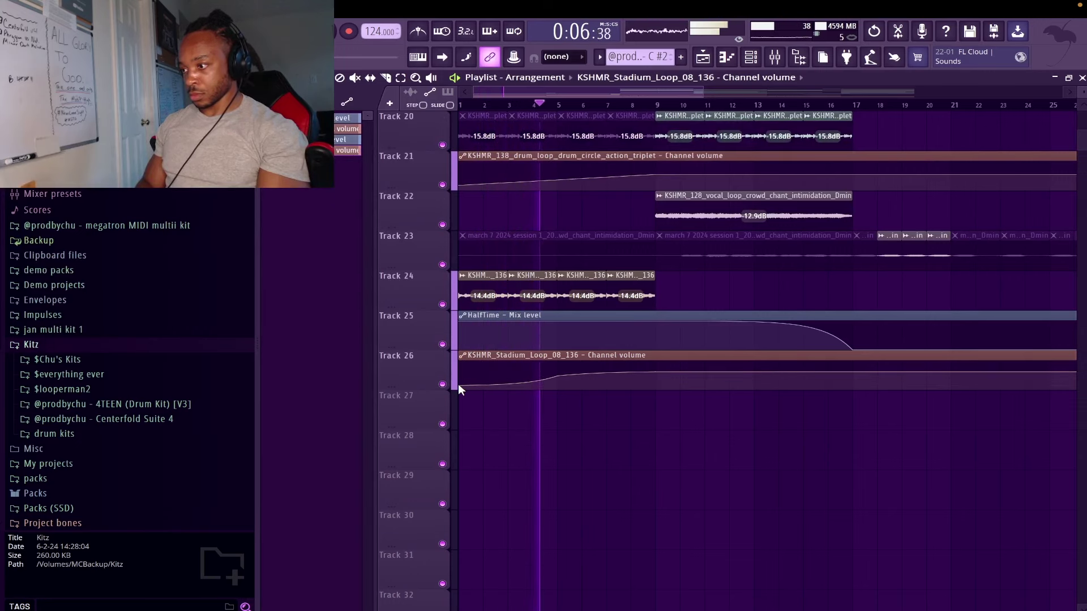
key(space)
key(space)
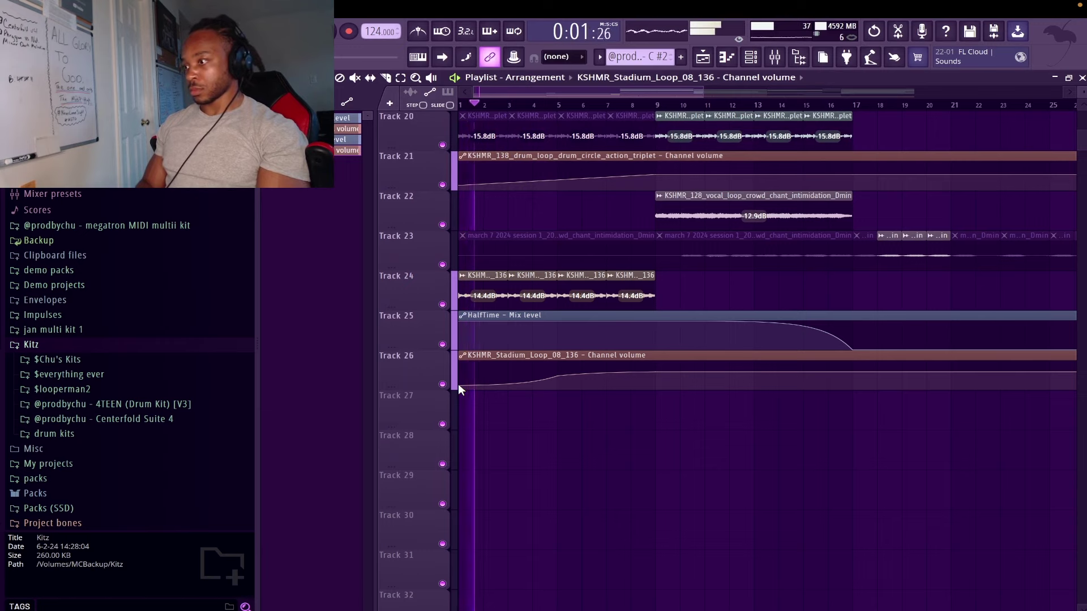
- Play the whole arrangement from the start to review it
scroll(458, 384, down, 3)
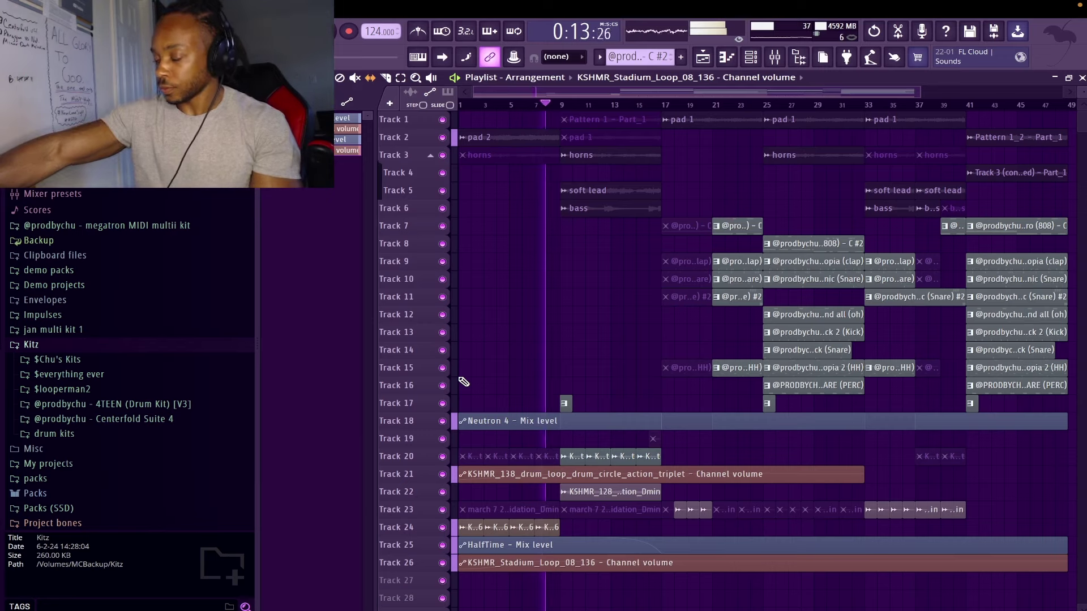
click(784, 57)
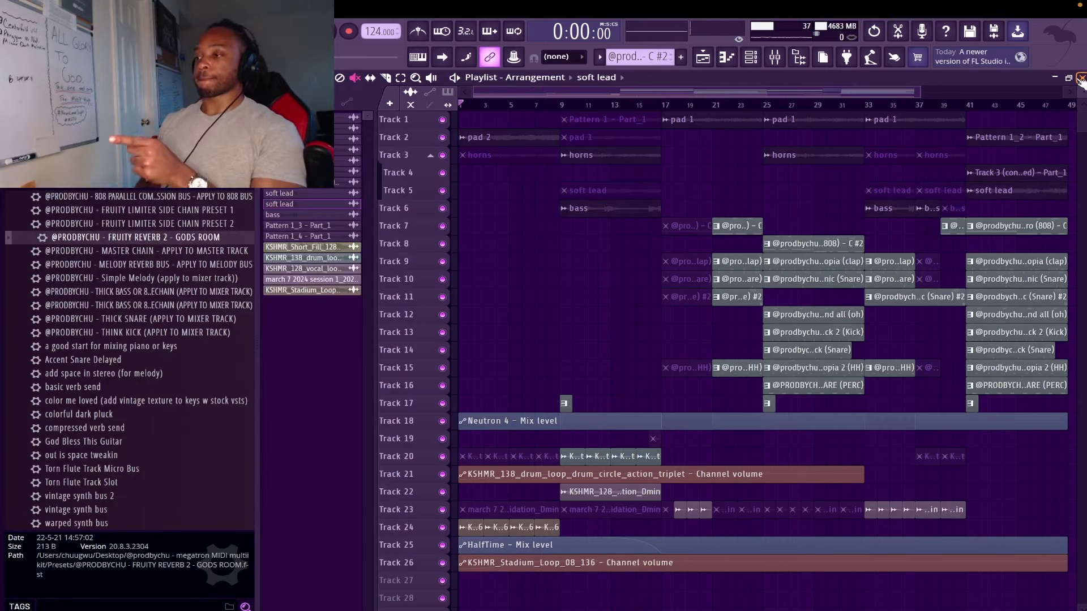
key(space)
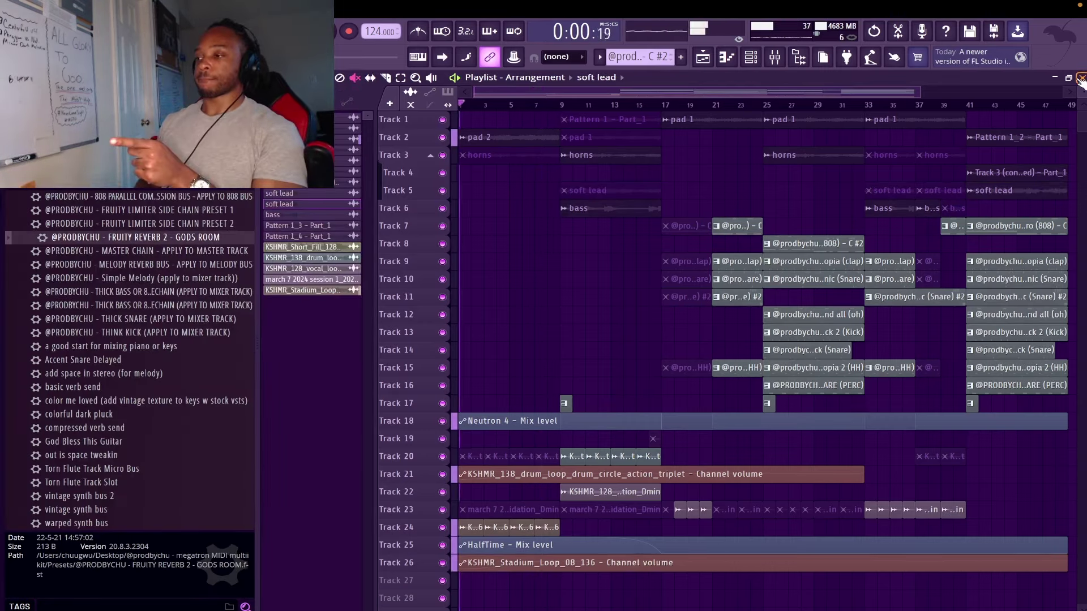